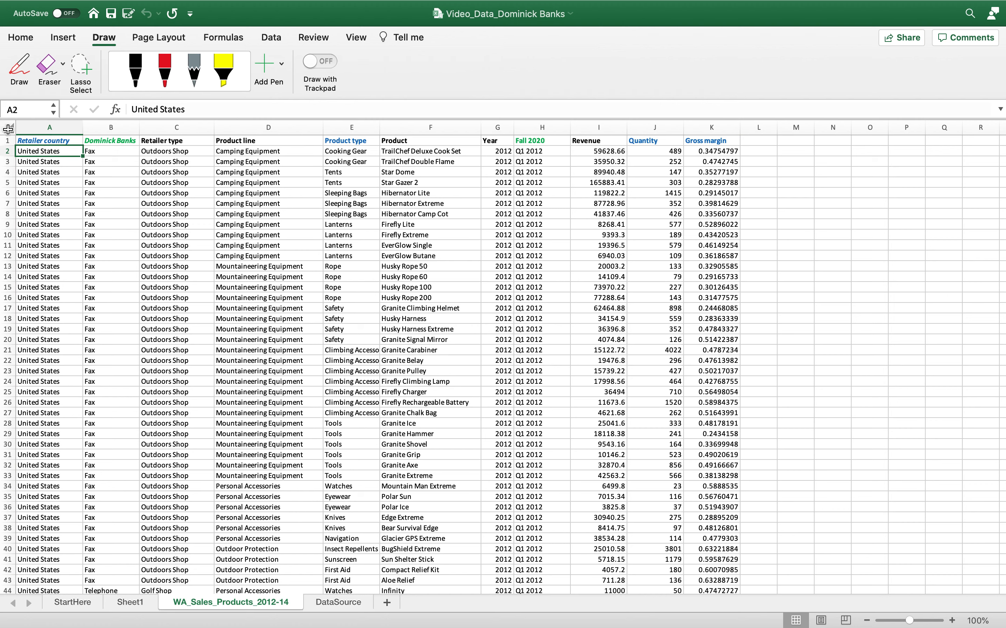
Create a PivotTable on a new worksheet from all the data in columns A to K of WA_Sales_Products_2012-14
{"action": "left_click", "coordinate": [8, 128]}
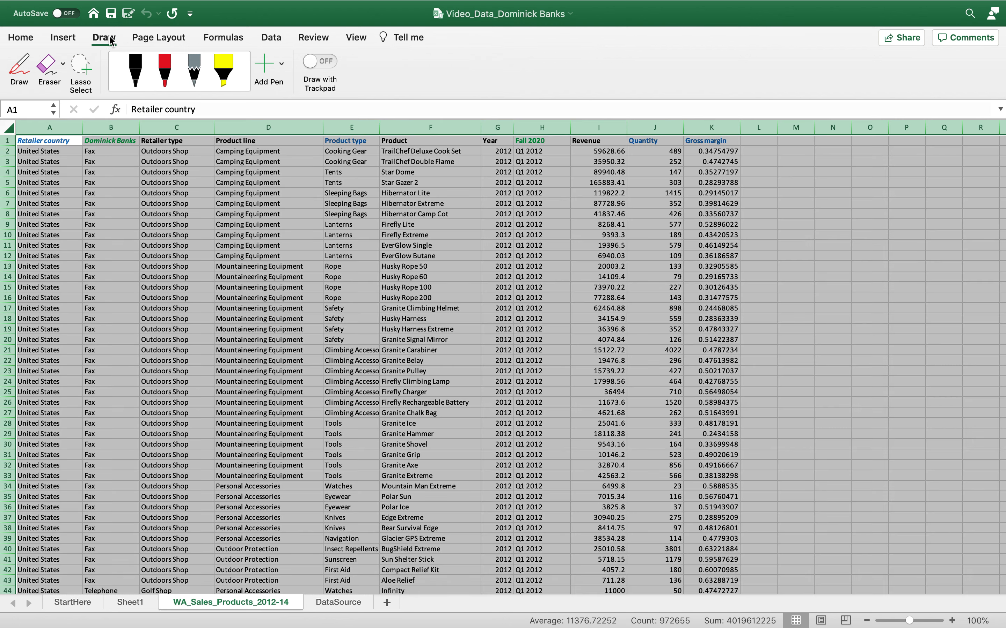
{"action": "left_click", "coordinate": [75, 40]}
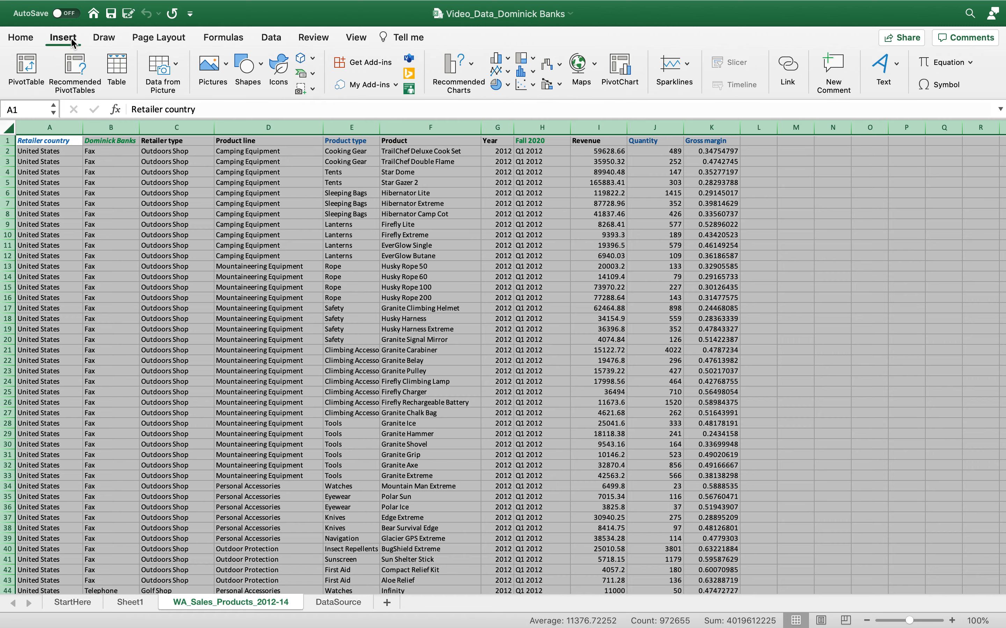
{"action": "left_click", "coordinate": [28, 71]}
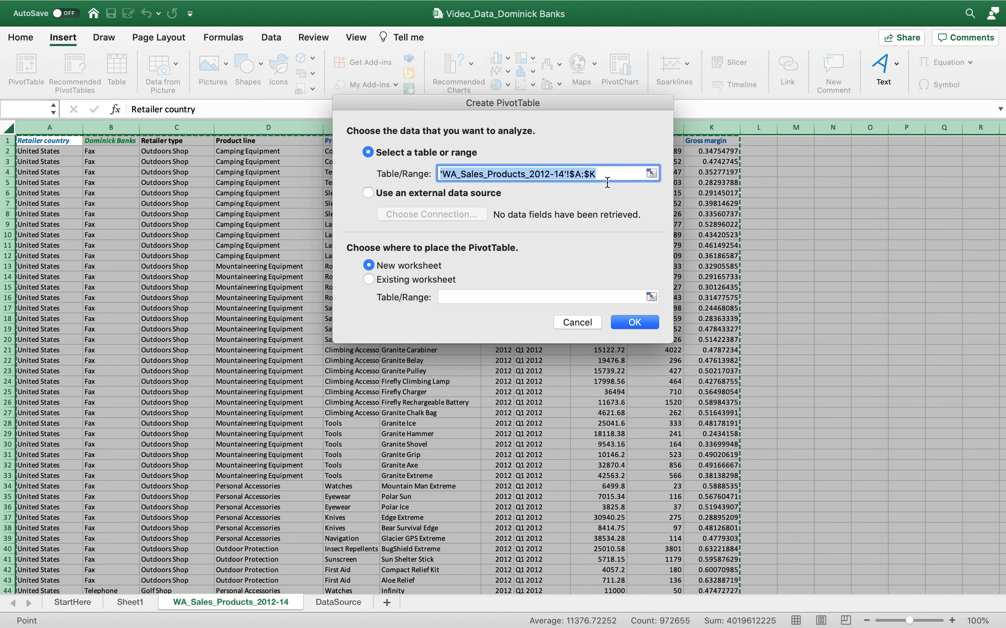
{"action": "left_click", "coordinate": [639, 320]}
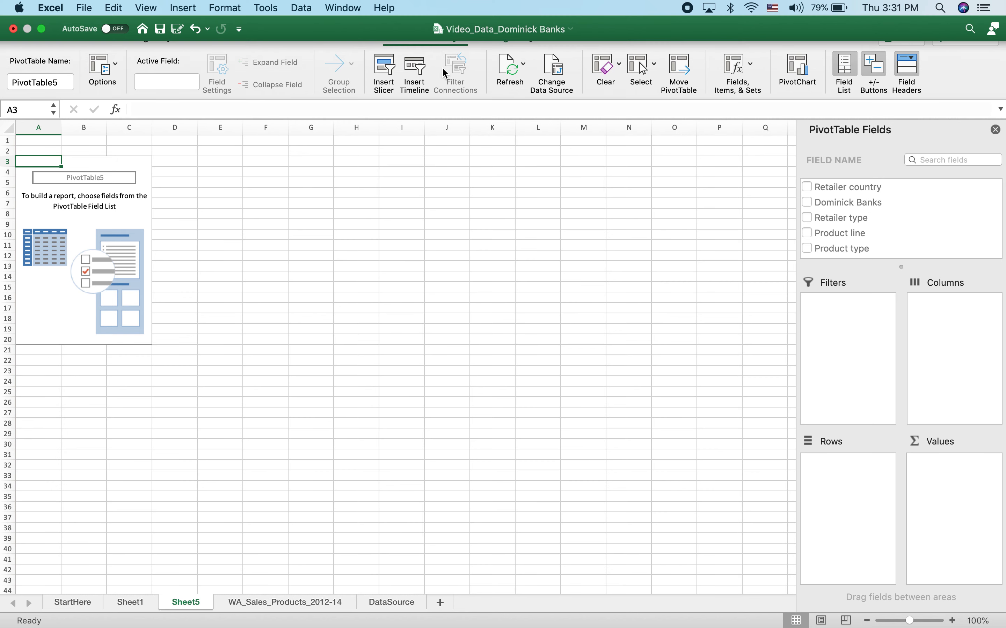
Lay out the PivotTable with Retailer country as columns and Product line as rows
{"action": "left_click", "coordinate": [844, 71]}
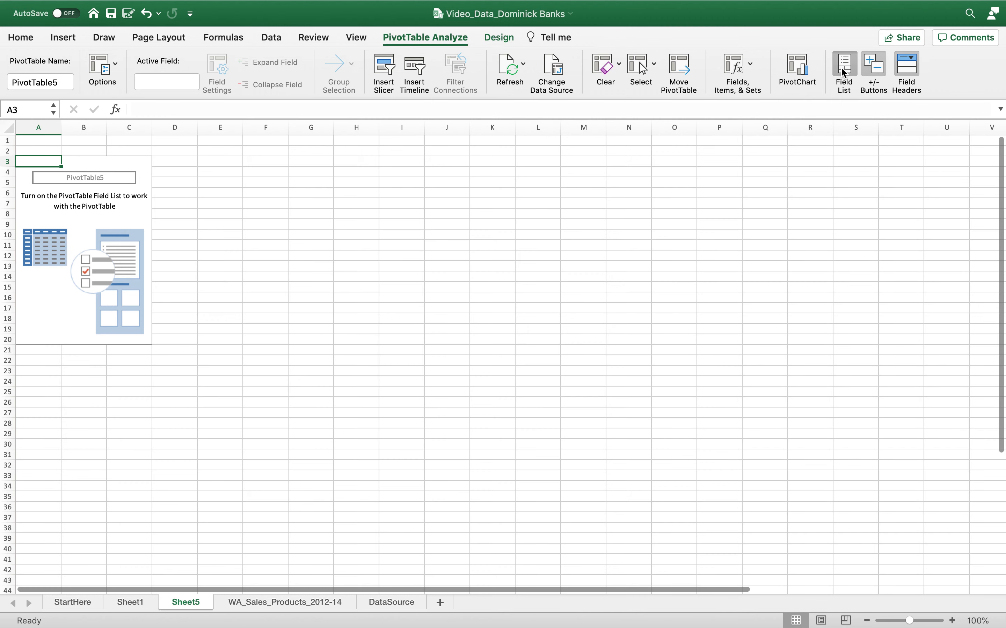
{"action": "left_click", "coordinate": [845, 70]}
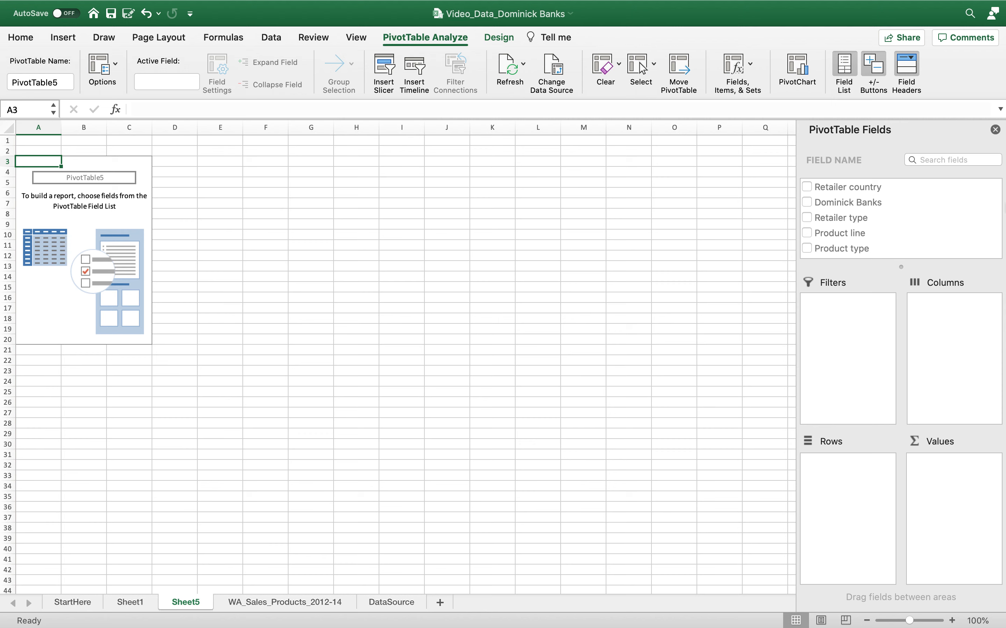
{"action": "left_click", "coordinate": [874, 187]}
{"action": "left_click_drag", "start_coordinate": [849, 189], "coordinate": [946, 334]}
{"action": "scroll", "coordinate": [837, 211], "scroll_direction": "down", "scroll_amount": 3}
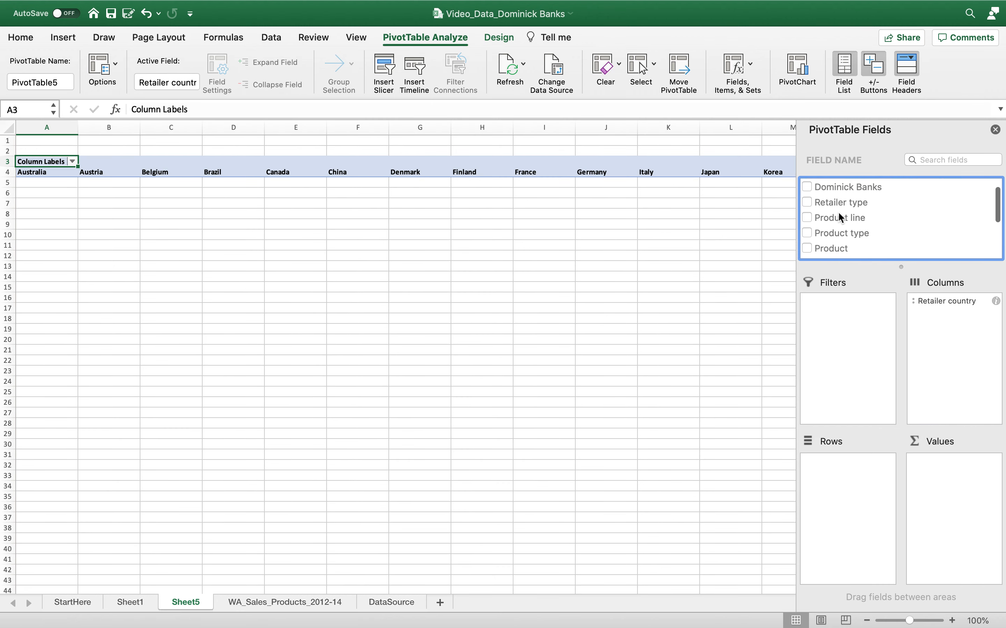
{"action": "left_click_drag", "start_coordinate": [840, 206], "coordinate": [867, 472]}
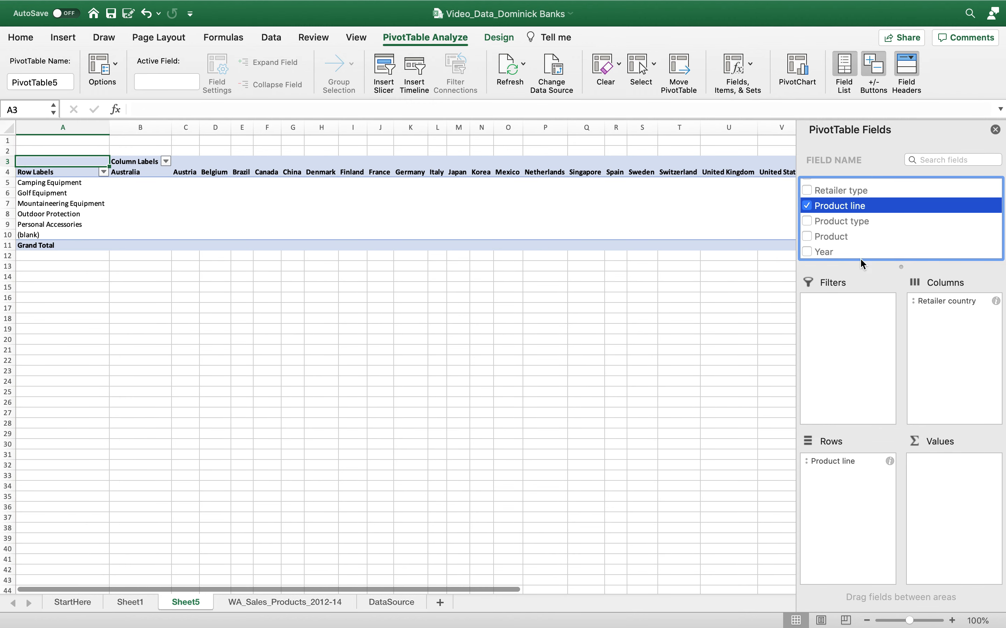
Add Quantity and then Revenue to the PivotTable as value fields
{"action": "scroll", "coordinate": [857, 213], "scroll_direction": "down", "scroll_amount": 4}
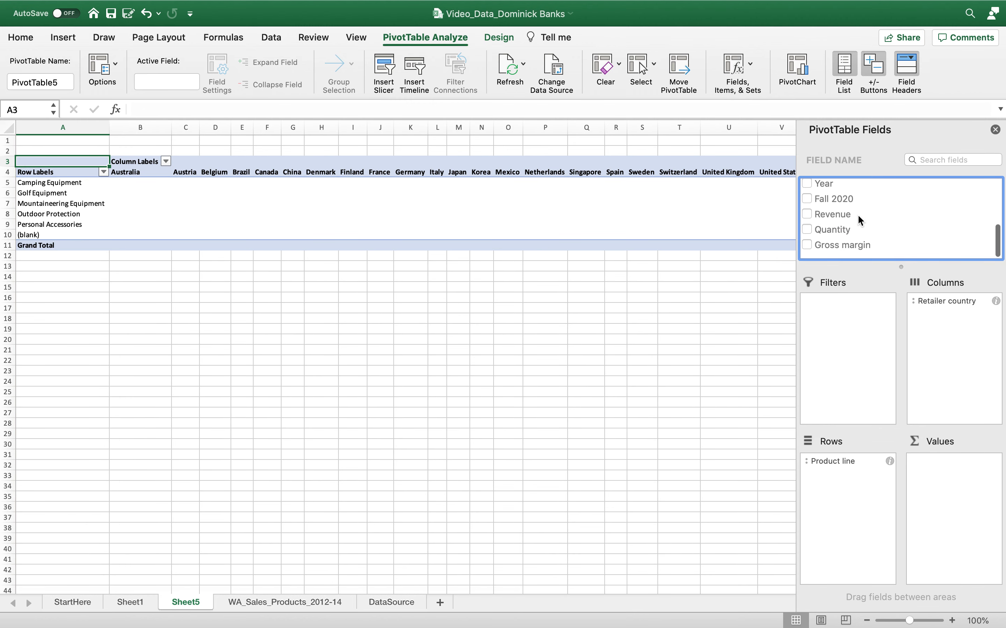
{"action": "left_click", "coordinate": [822, 235]}
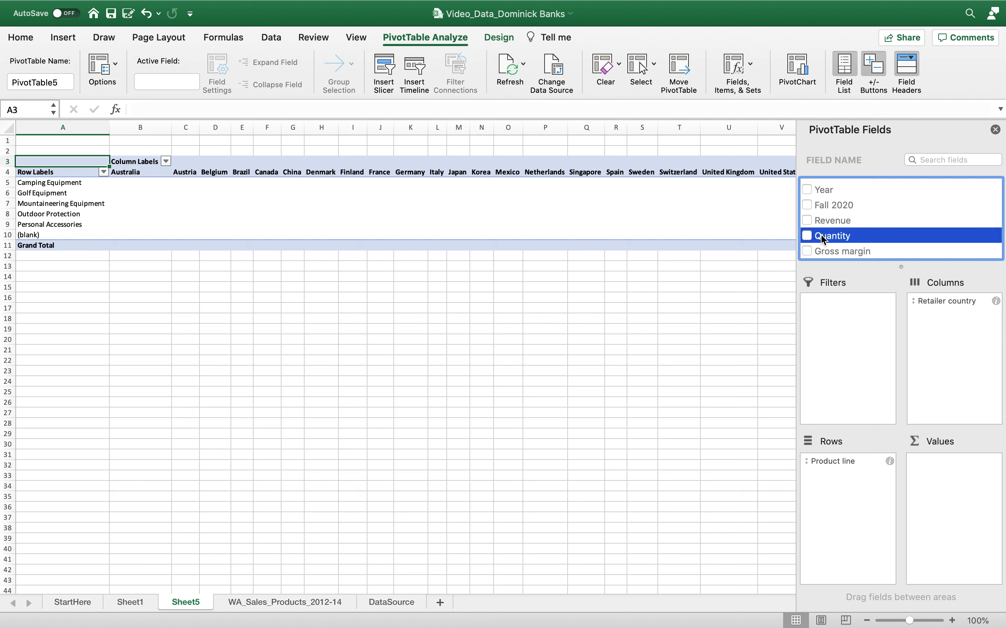
{"action": "left_click_drag", "start_coordinate": [824, 239], "coordinate": [949, 464]}
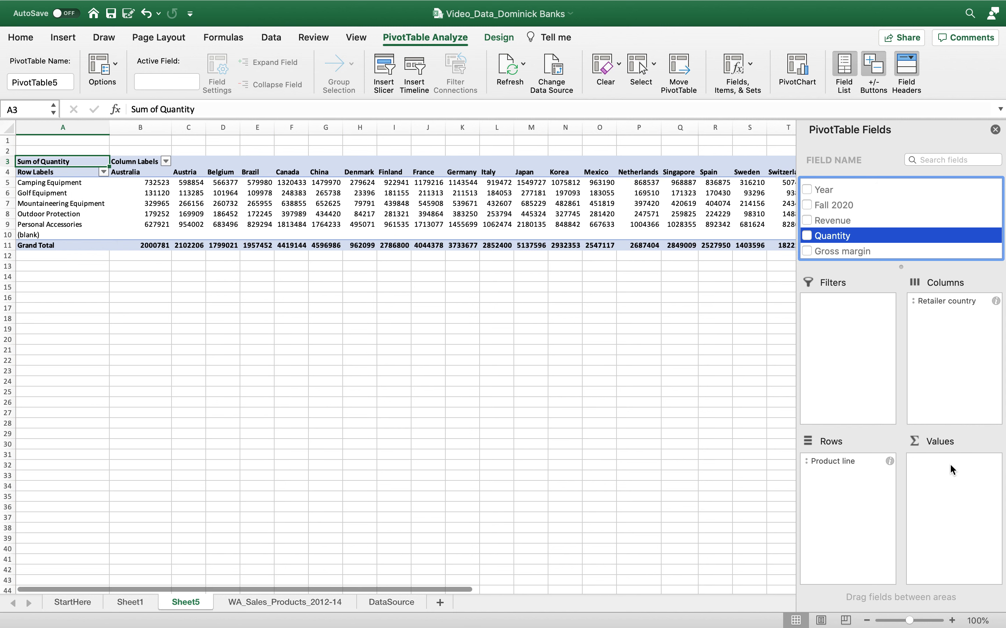
{"action": "left_click", "coordinate": [832, 224]}
{"action": "left_click_drag", "start_coordinate": [833, 224], "coordinate": [970, 478]}
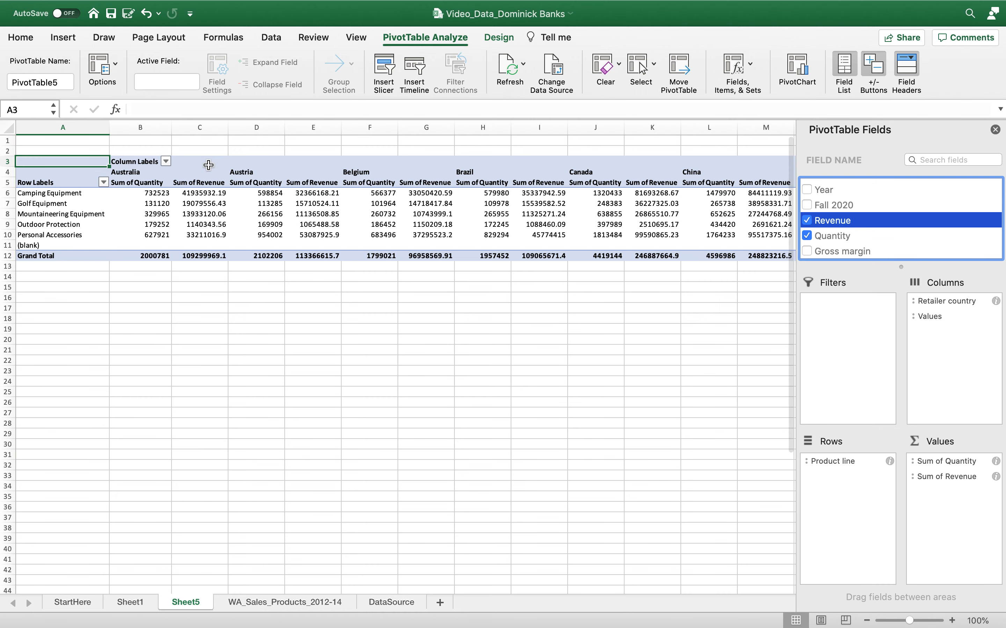
Filter the PivotTable's column labels to only Australia and Korea
{"action": "left_click", "coordinate": [165, 162]}
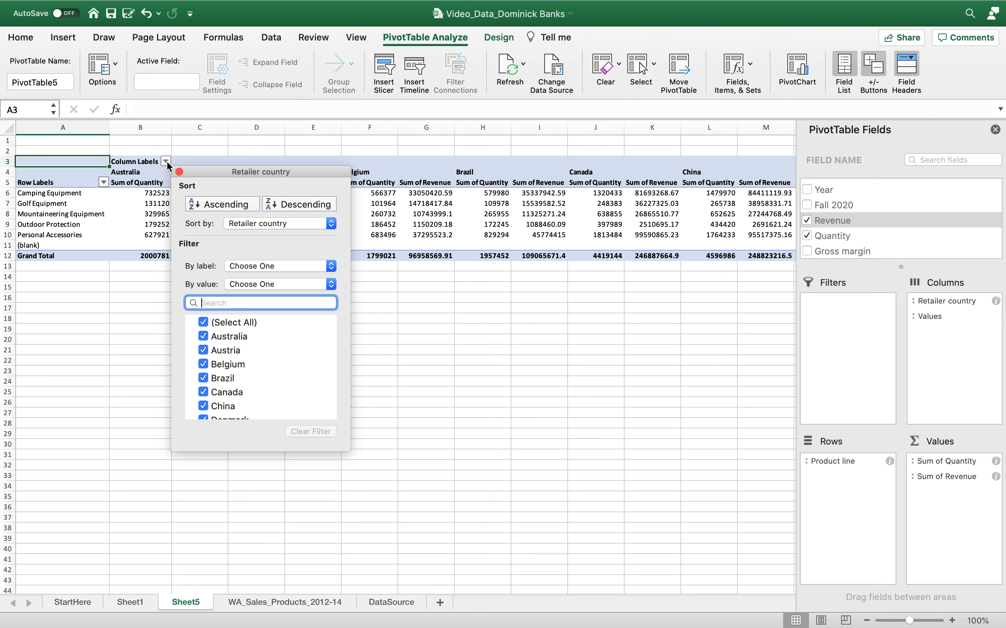
{"action": "left_click", "coordinate": [203, 323]}
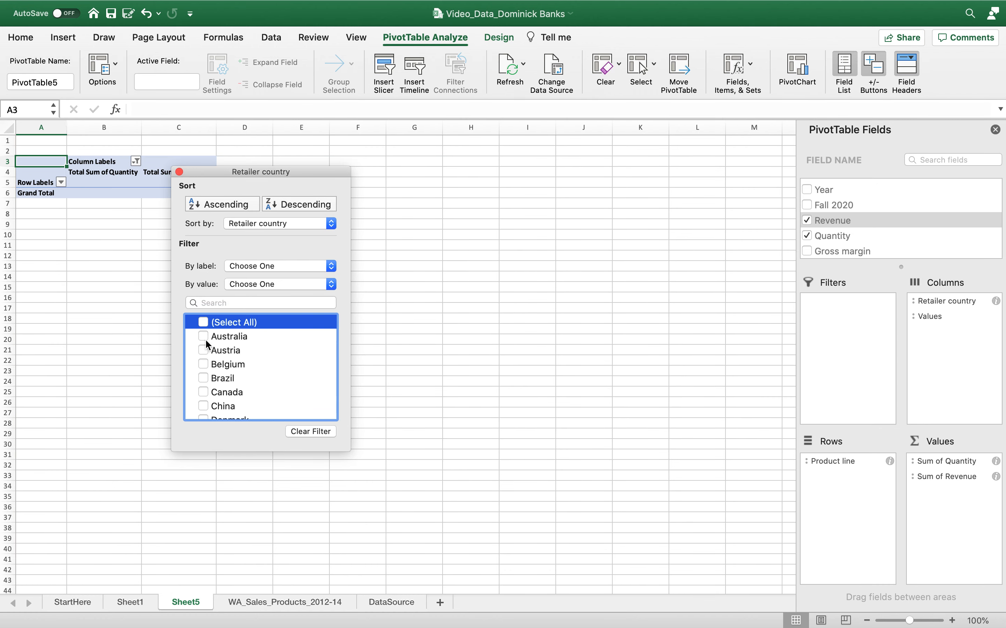
{"action": "left_click", "coordinate": [204, 337]}
{"action": "scroll", "coordinate": [247, 348], "scroll_direction": "down", "scroll_amount": 5}
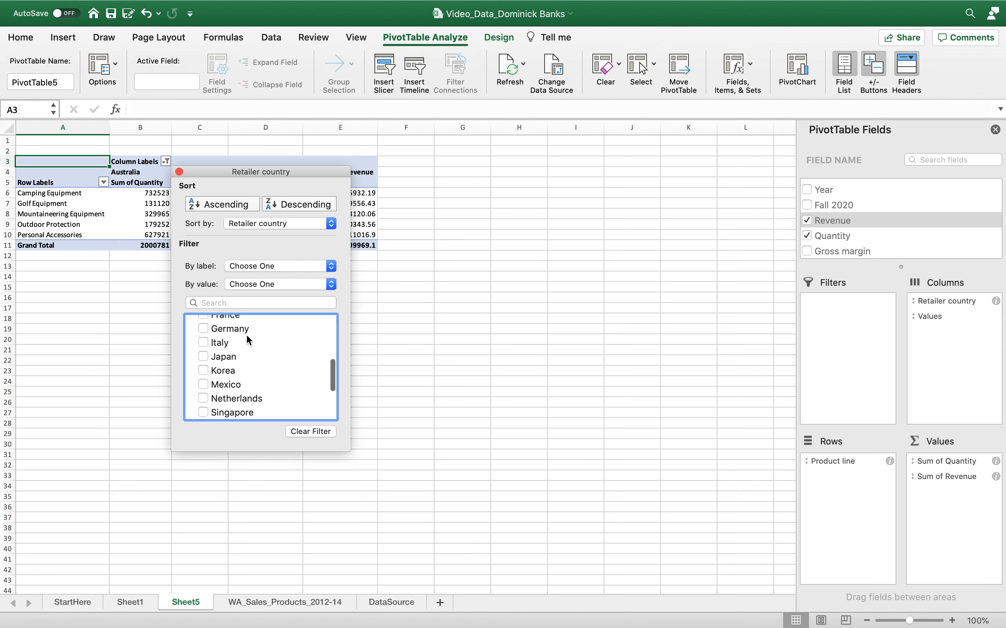
{"action": "left_click", "coordinate": [213, 365]}
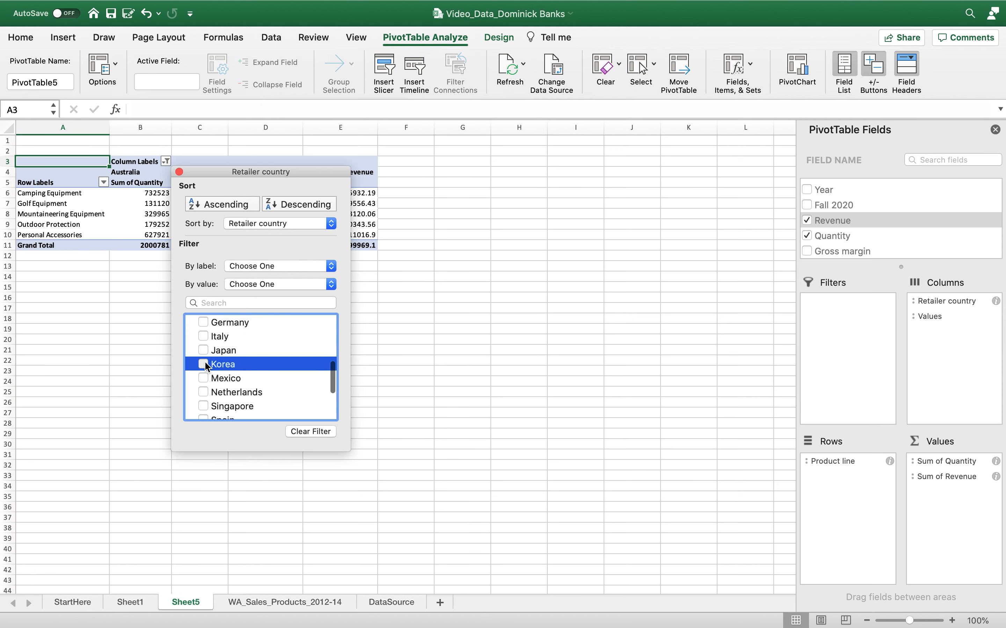
{"action": "left_click", "coordinate": [182, 172]}
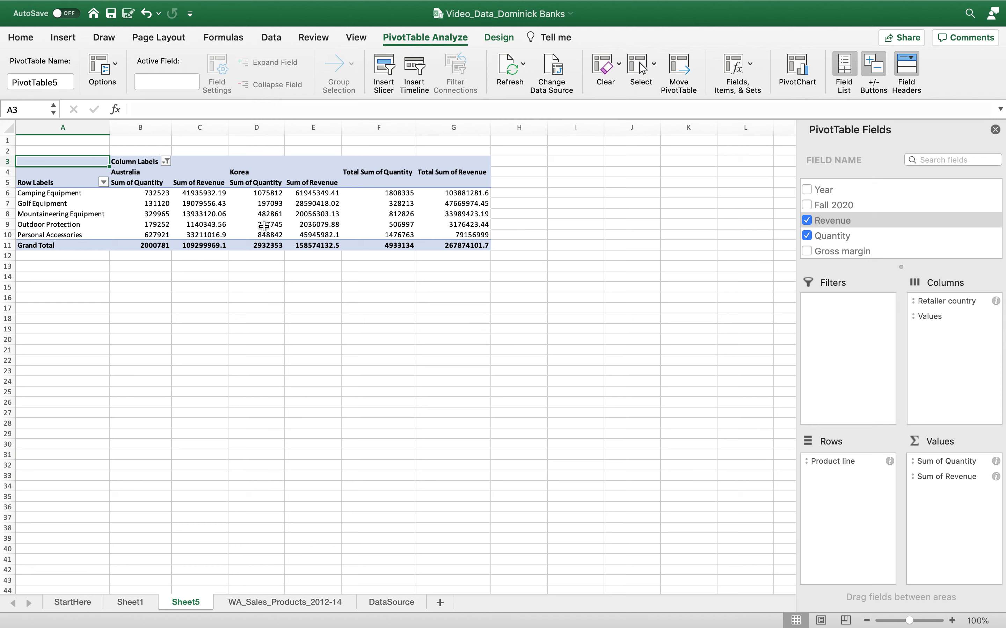
Summarize the Quantity values by Average and format them as Number with 0 decimal places and the 1000 separator
{"action": "left_click", "coordinate": [996, 462]}
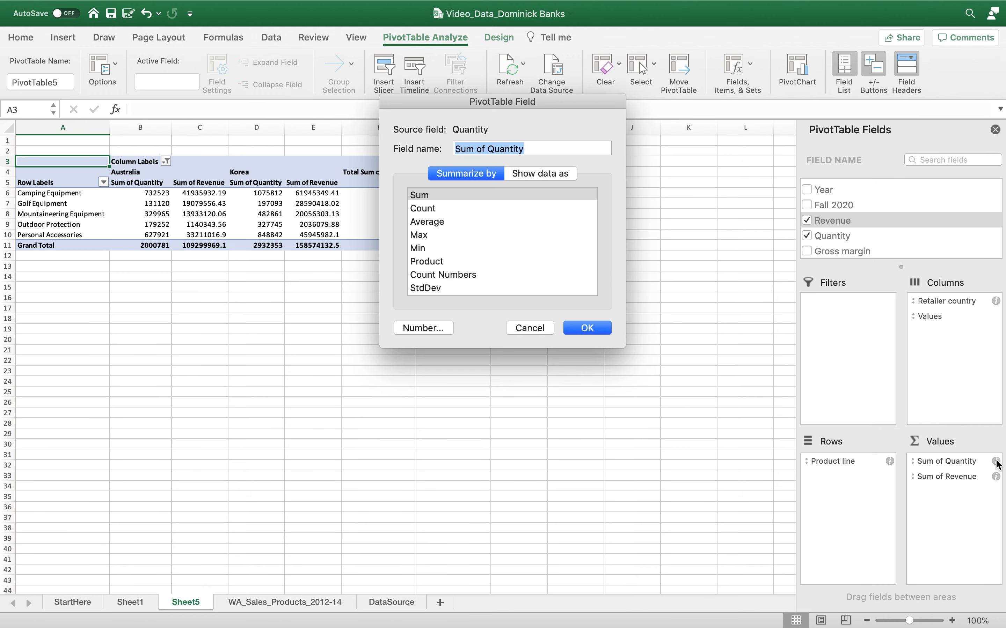
{"action": "left_click", "coordinate": [428, 222]}
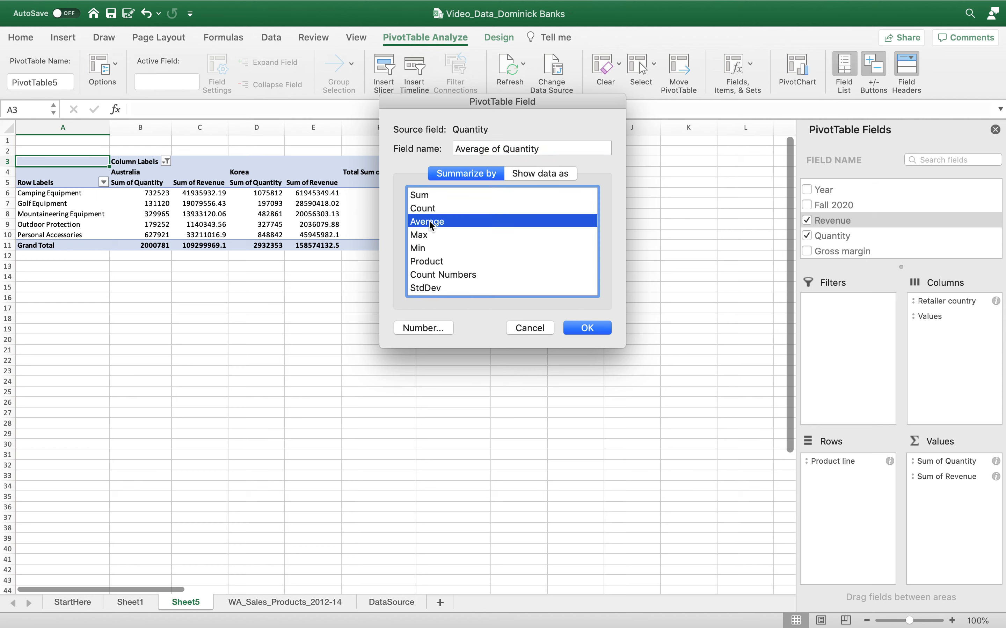
{"action": "left_click", "coordinate": [435, 328]}
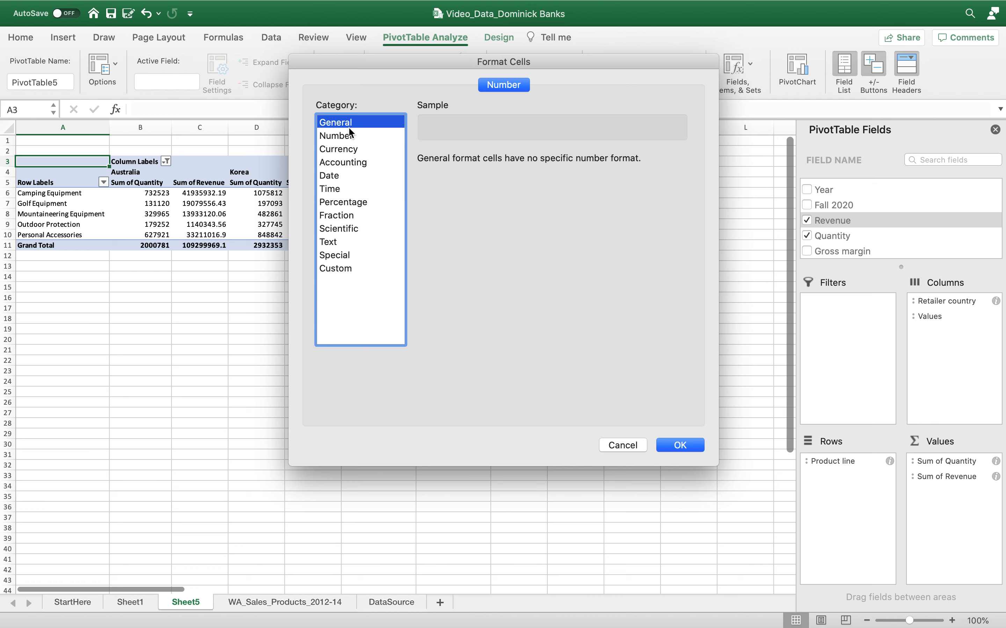
{"action": "left_click", "coordinate": [342, 137]}
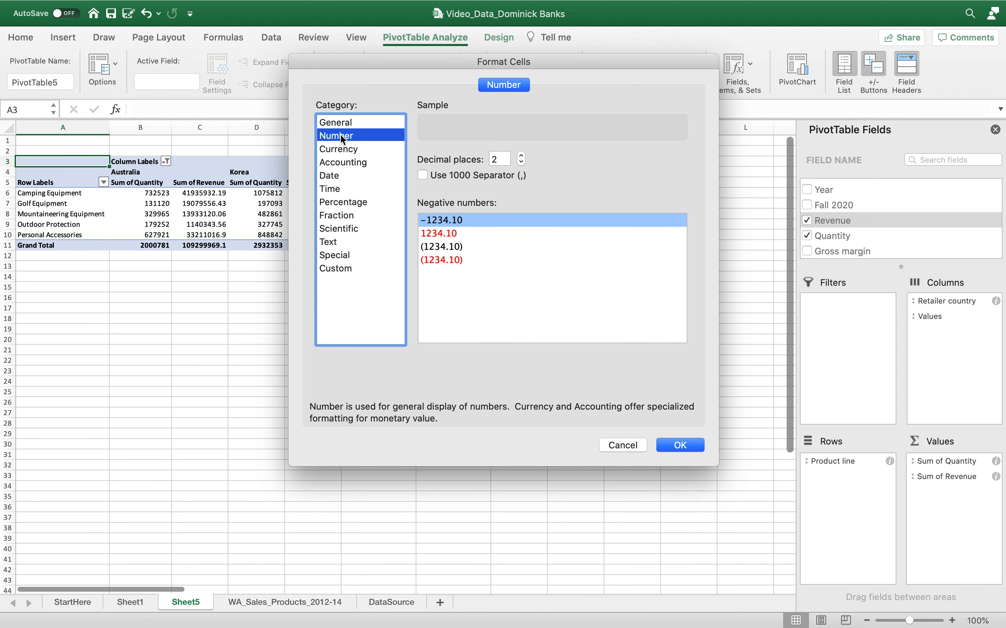
{"action": "left_click", "coordinate": [522, 162]}
{"action": "left_click", "coordinate": [522, 162]}
{"action": "left_click", "coordinate": [422, 175]}
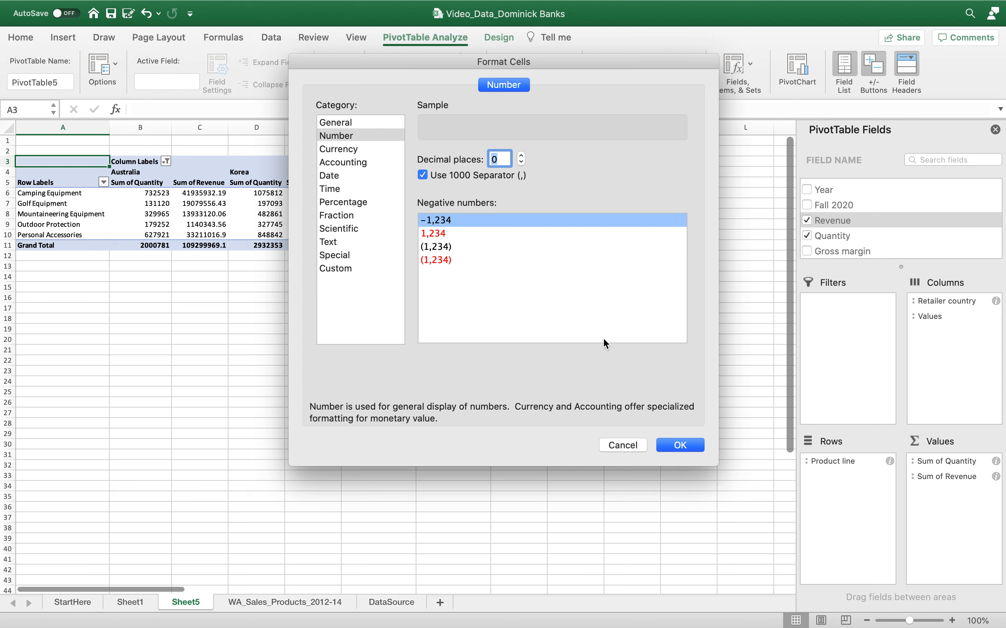
{"action": "left_click", "coordinate": [688, 445]}
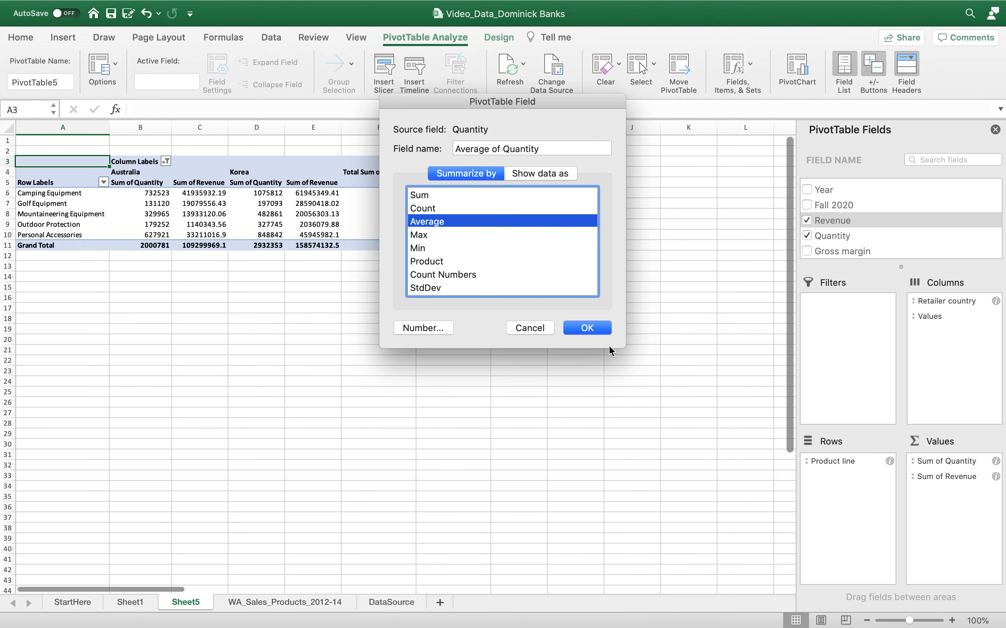
{"action": "left_click", "coordinate": [593, 328]}
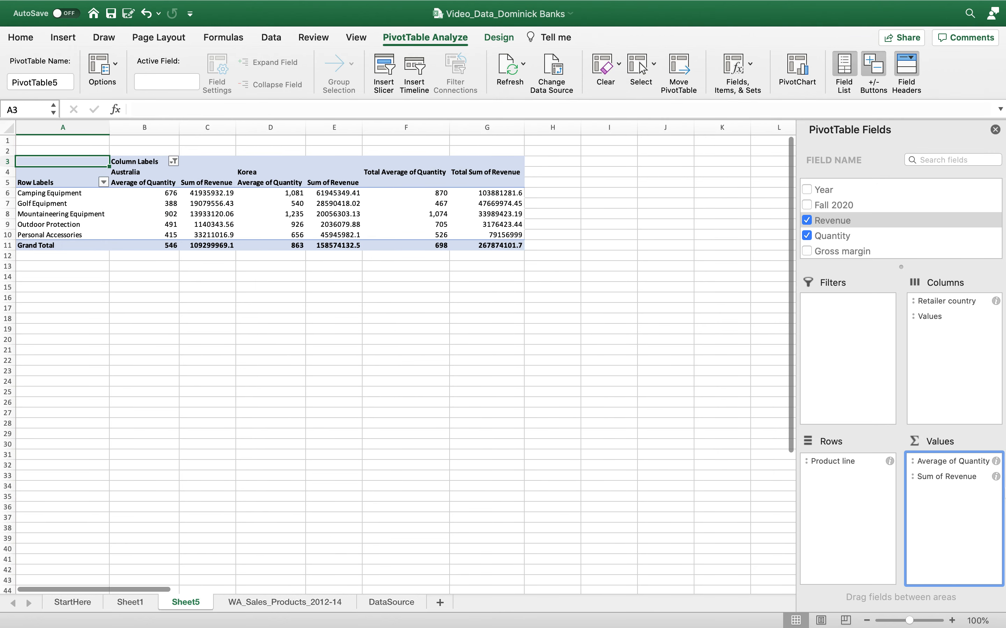
Summarize the Revenue values by Average and format them as Currency with the $ symbol and 2 decimal places
{"action": "left_click", "coordinate": [997, 477]}
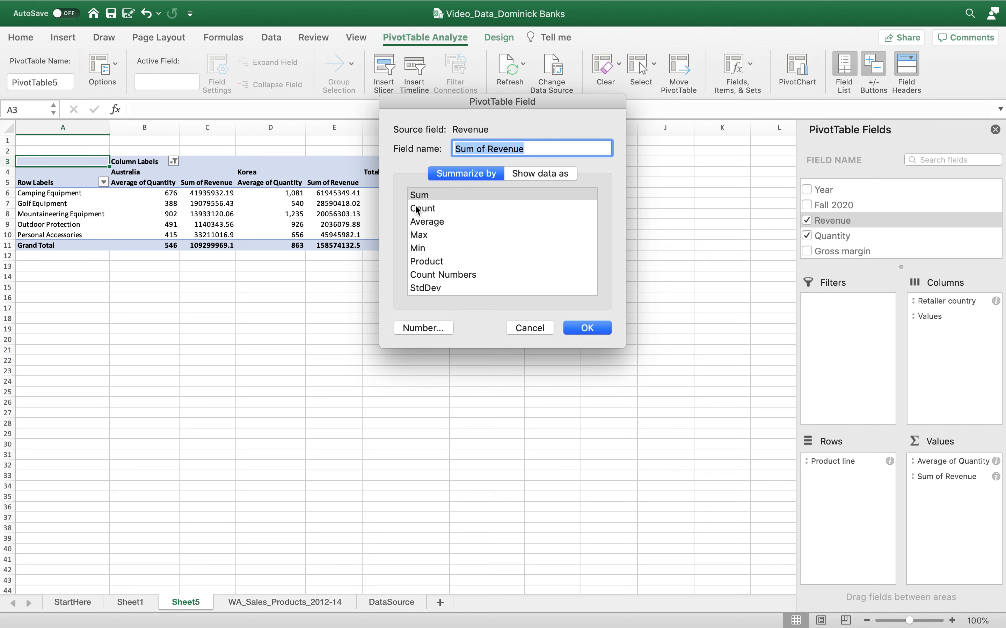
{"action": "left_click", "coordinate": [422, 221]}
{"action": "left_click", "coordinate": [427, 327]}
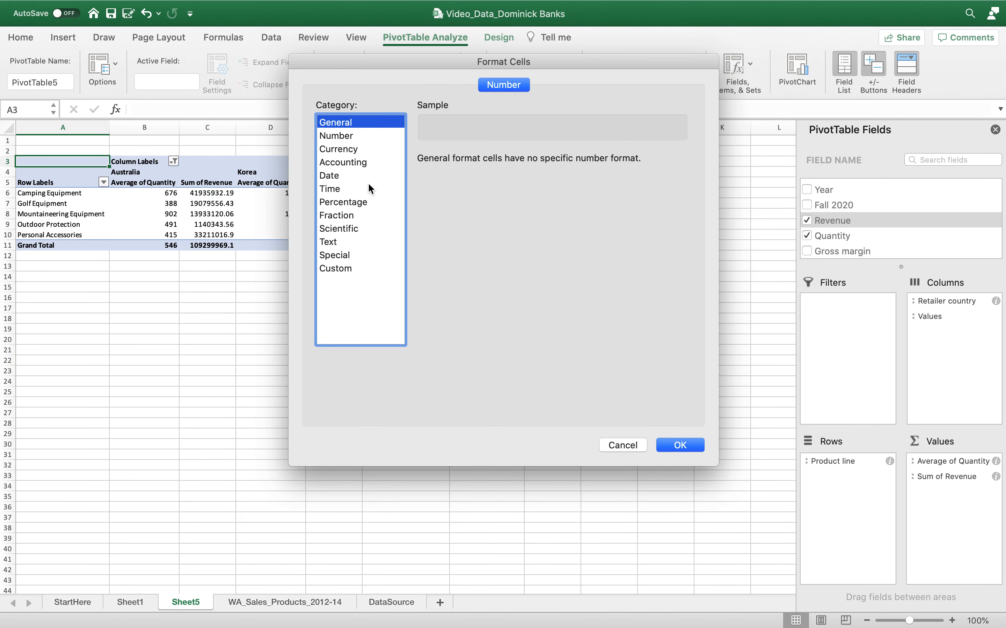
{"action": "left_click", "coordinate": [343, 151]}
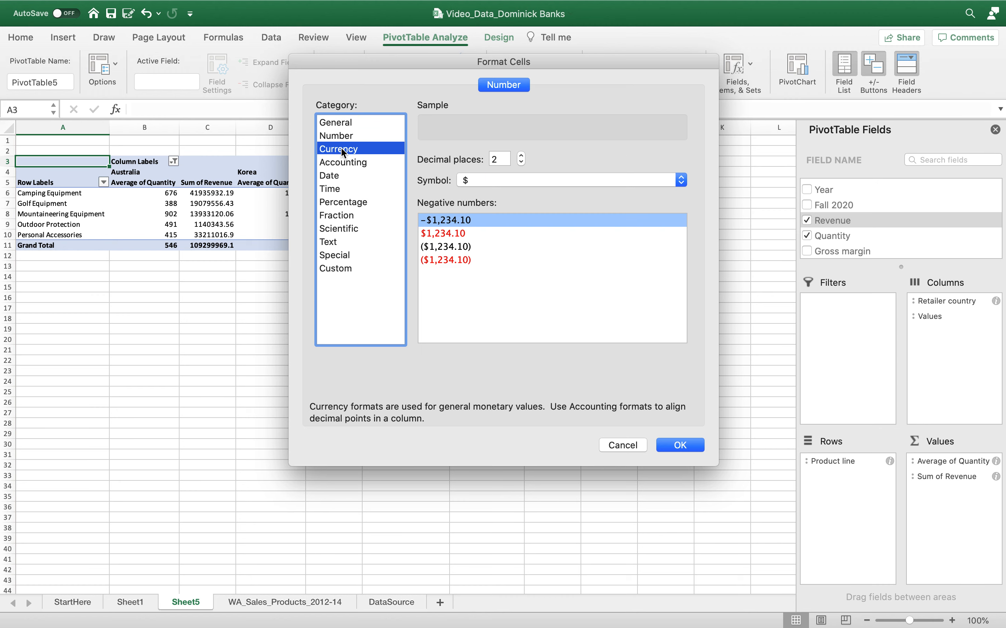
{"action": "left_click", "coordinate": [682, 445]}
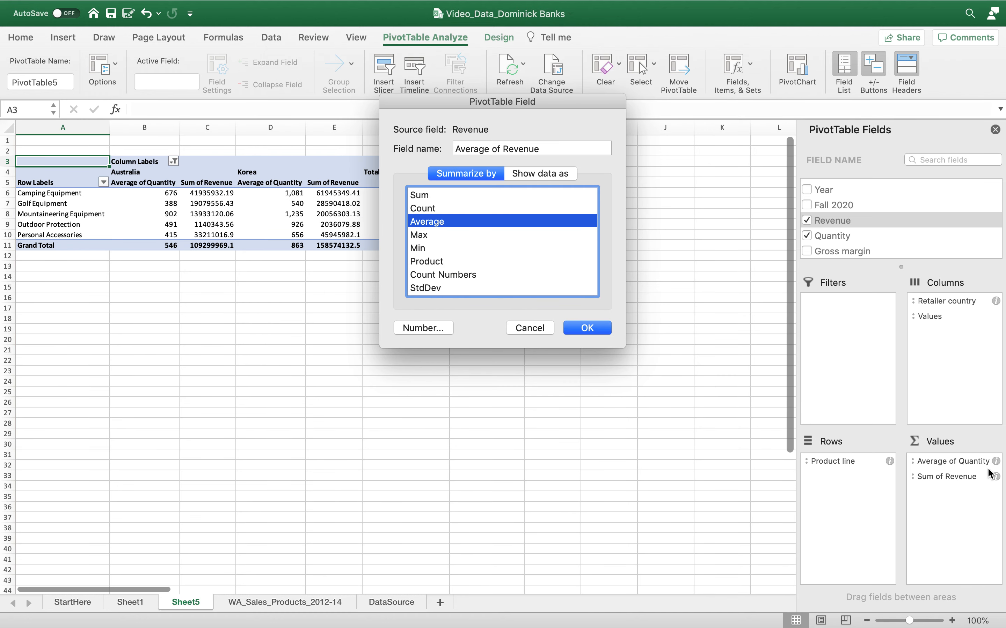
{"action": "left_click", "coordinate": [587, 327]}
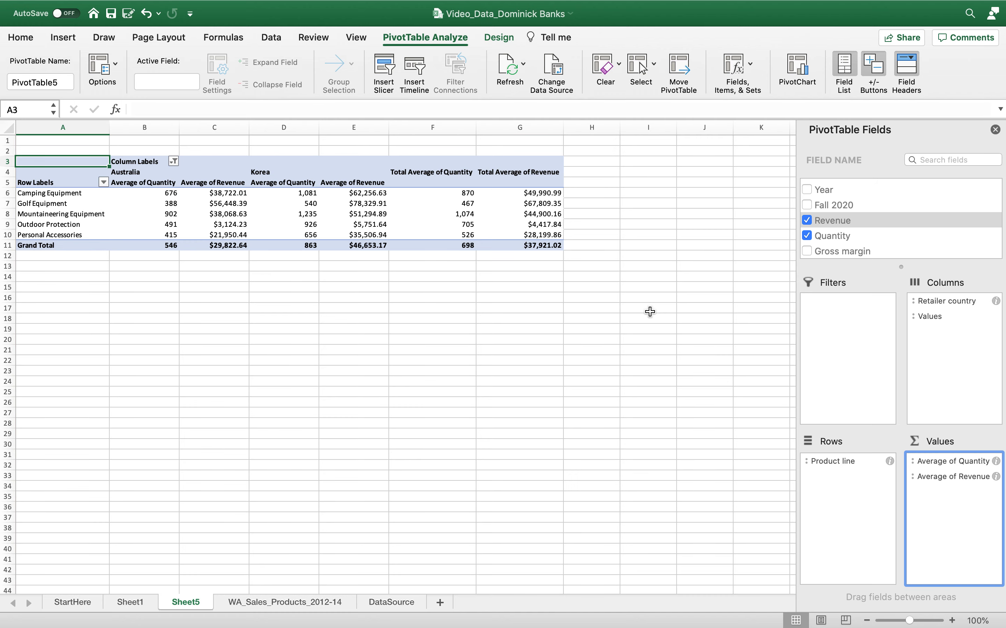
Insert a combo chart of columns and lines on one axis from PivotTable cells B4 to E10
{"action": "left_click", "coordinate": [312, 339]}
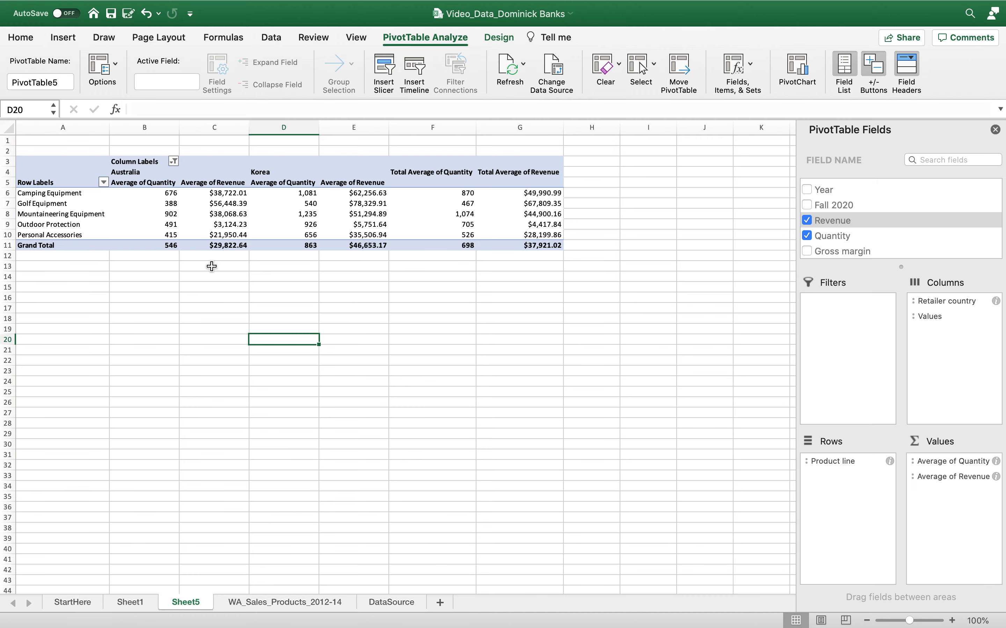
{"action": "left_click", "coordinate": [137, 176]}
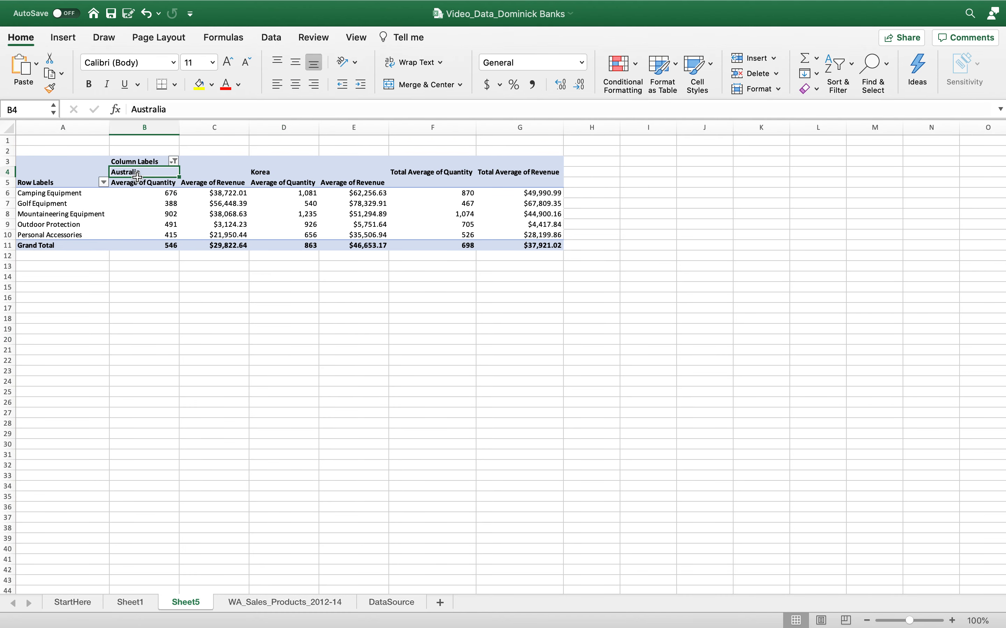
{"action": "left_click_drag", "start_coordinate": [137, 176], "coordinate": [264, 172]}
{"action": "left_click_drag", "start_coordinate": [270, 174], "coordinate": [365, 236]}
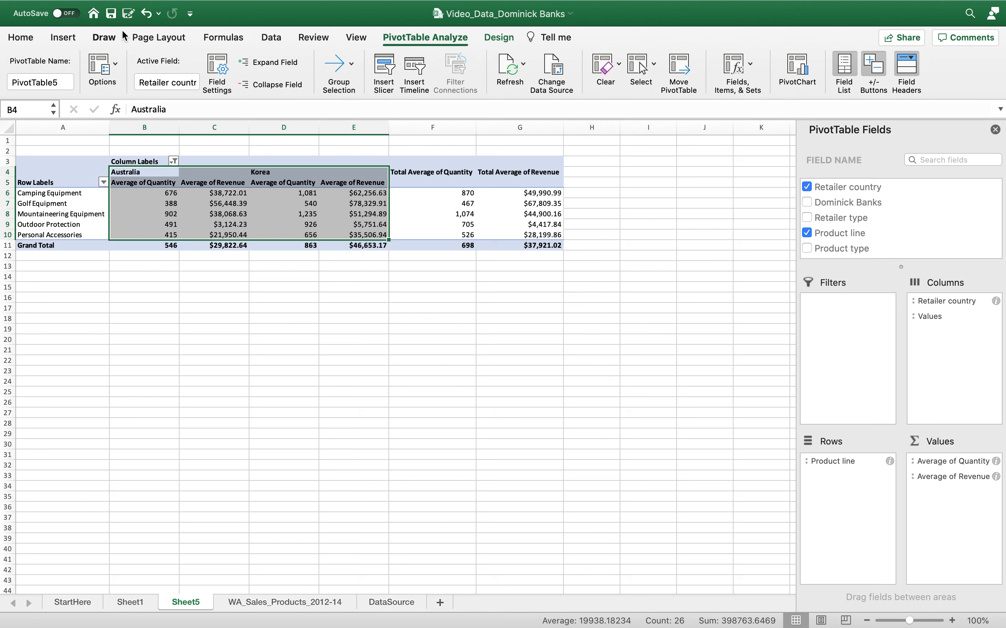
{"action": "left_click", "coordinate": [70, 41]}
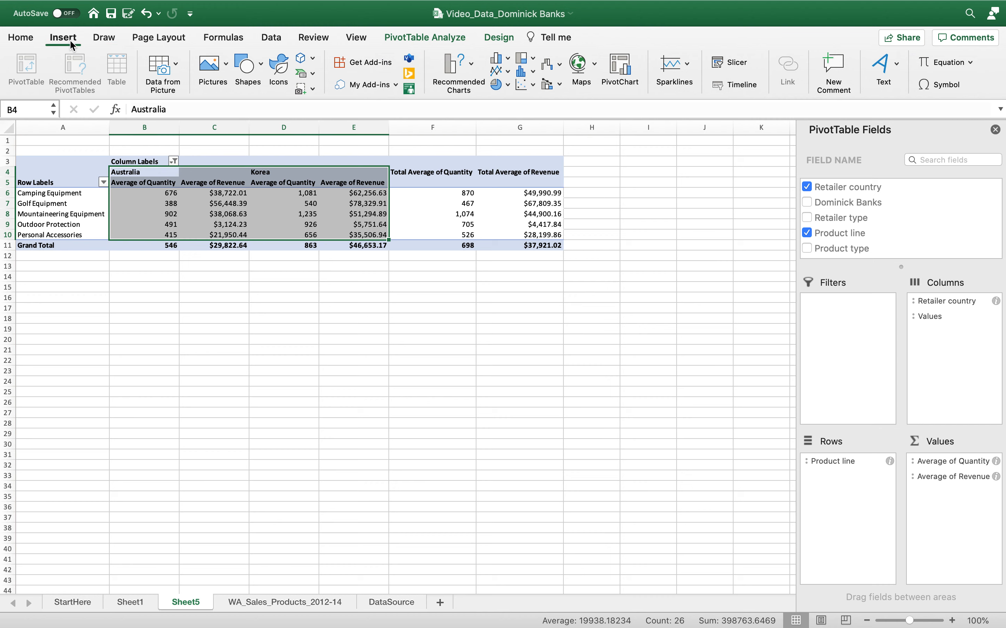
{"action": "left_click", "coordinate": [560, 88]}
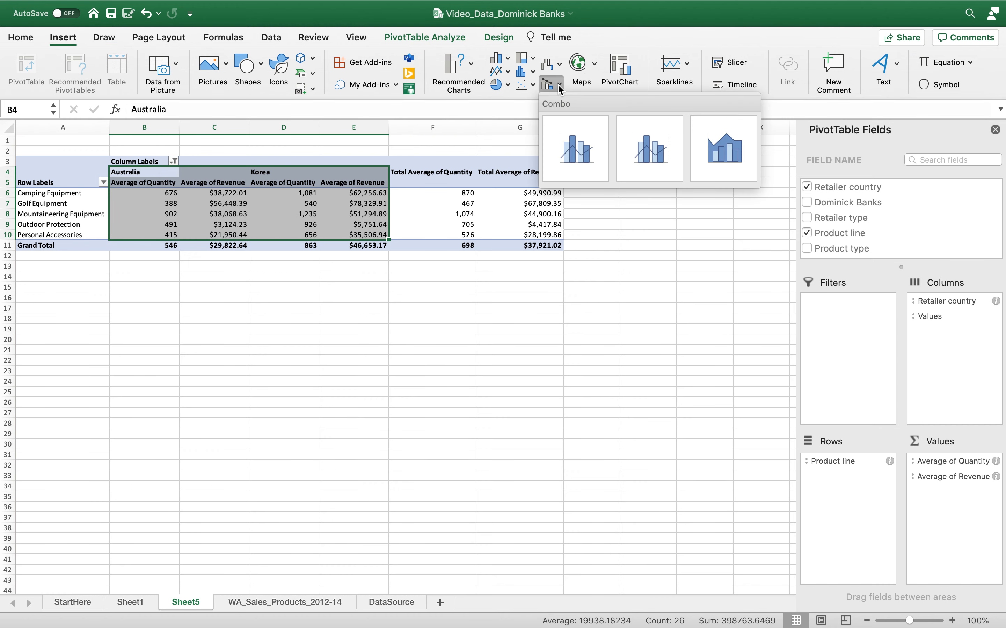
{"action": "left_click", "coordinate": [574, 144]}
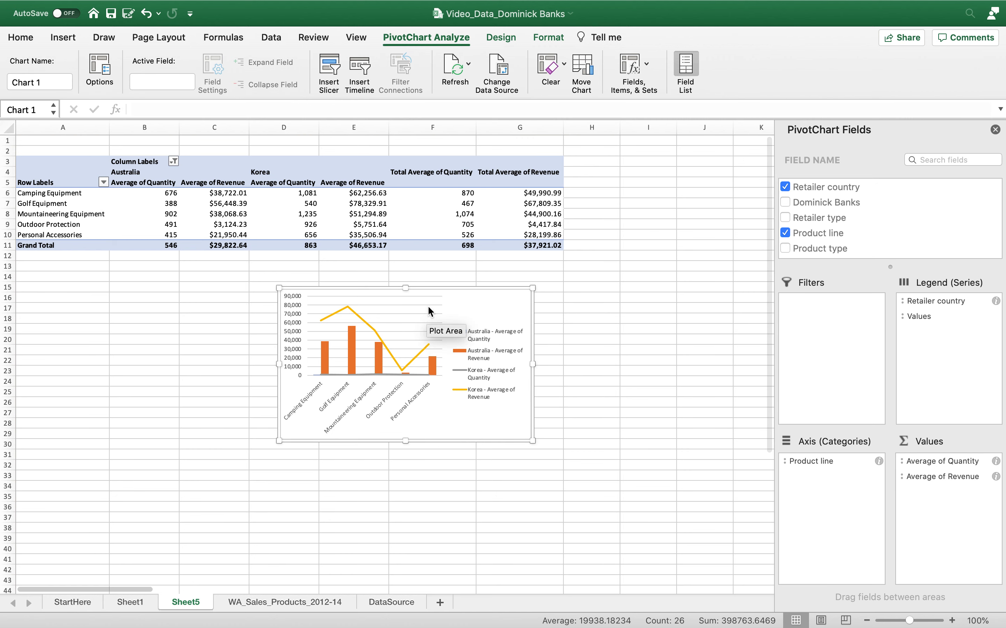
Enlarge the combo chart to about 3.55" high by 10.24" wide, starting at column A just below the PivotTable
{"action": "left_click_drag", "start_coordinate": [405, 288], "coordinate": [405, 266]}
{"action": "left_click_drag", "start_coordinate": [280, 356], "coordinate": [15, 353]}
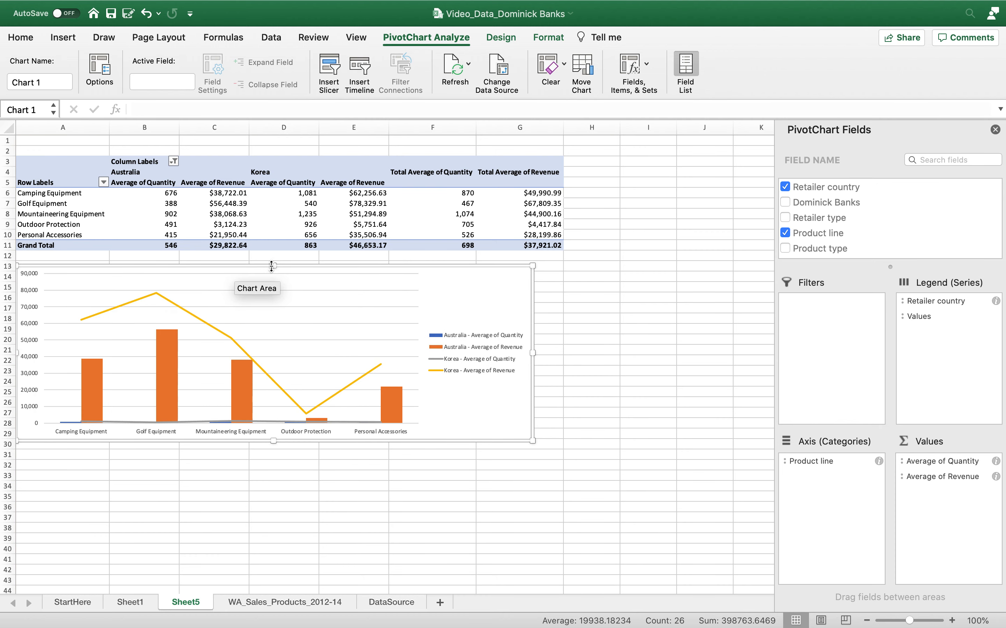
{"action": "left_click_drag", "start_coordinate": [274, 265], "coordinate": [273, 262]}
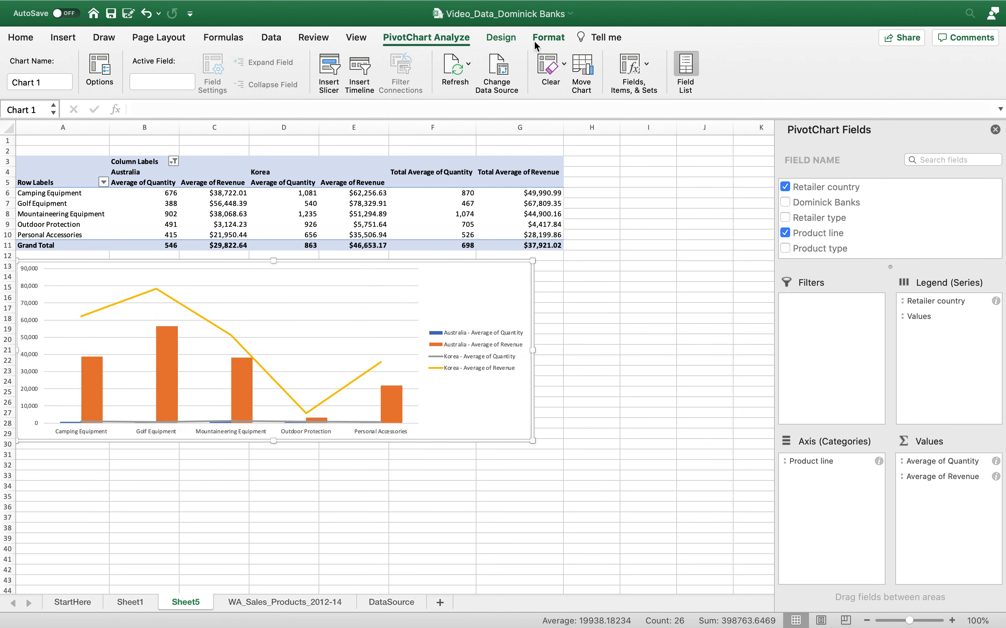
Change the "Korea - Average of Revenue" series to a 2-D clustered column chart type
{"action": "left_click", "coordinate": [548, 38]}
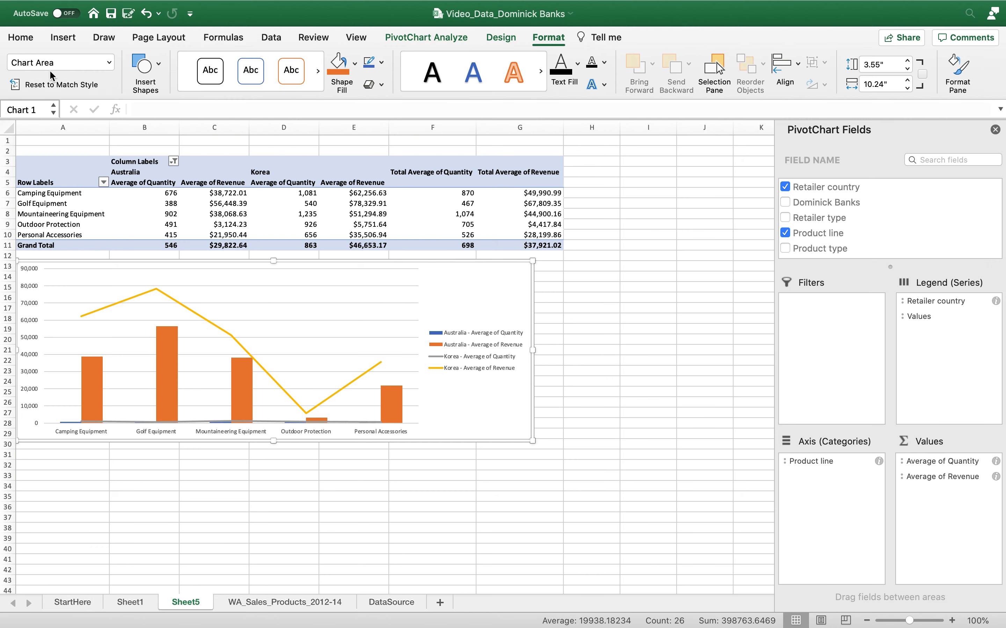
{"action": "left_click", "coordinate": [109, 62]}
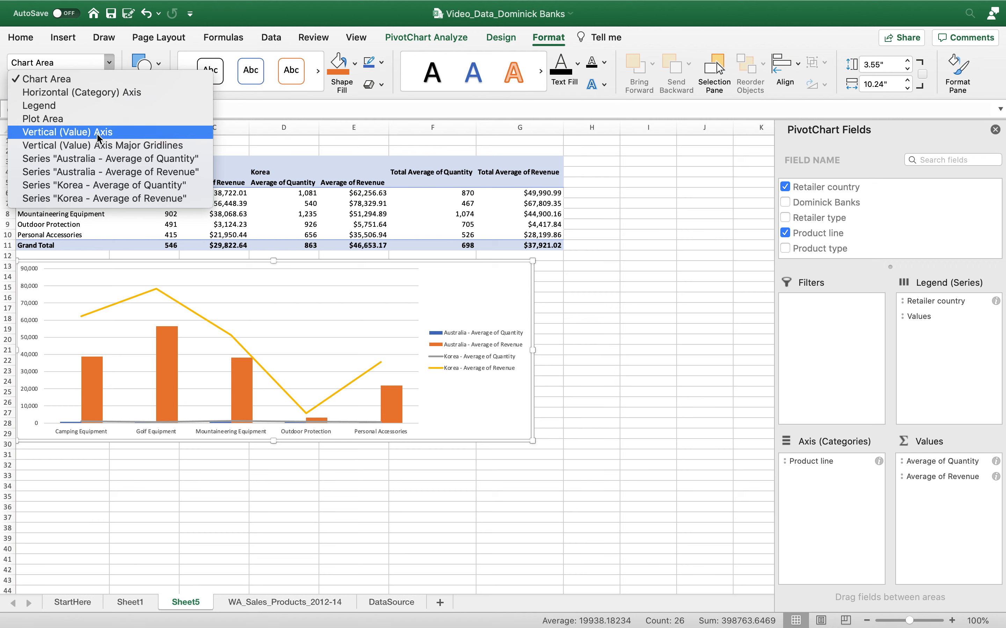
{"action": "left_click", "coordinate": [91, 199]}
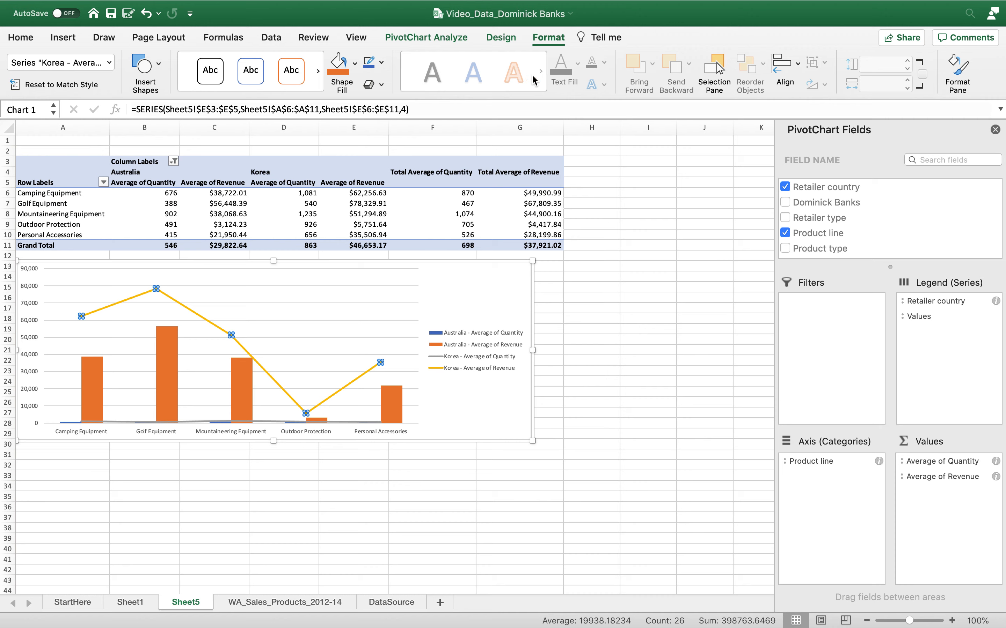
{"action": "left_click", "coordinate": [502, 39]}
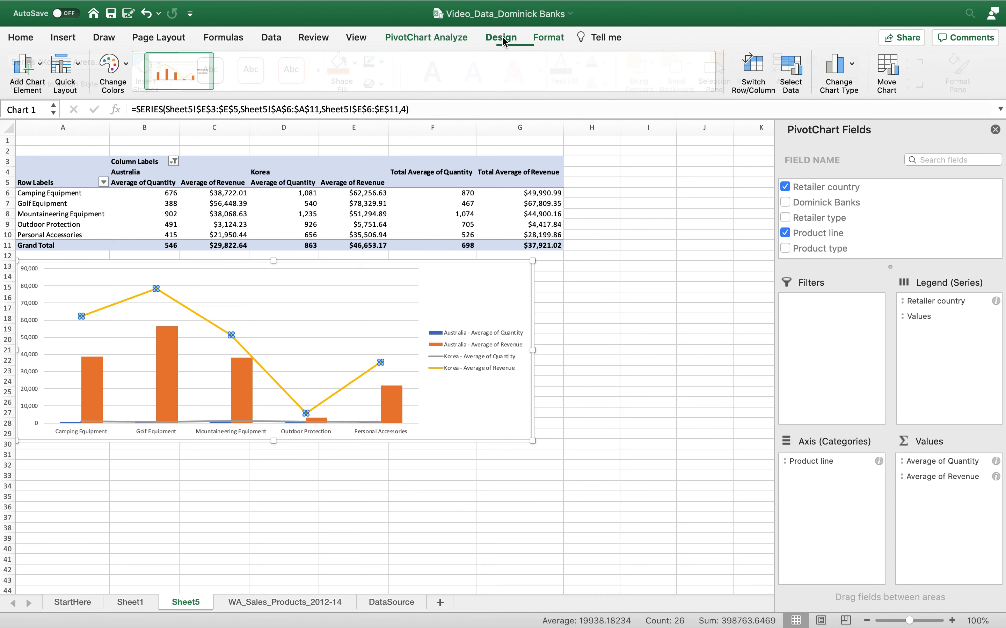
{"action": "left_click", "coordinate": [851, 68]}
{"action": "mouse_move", "coordinate": [866, 87]}
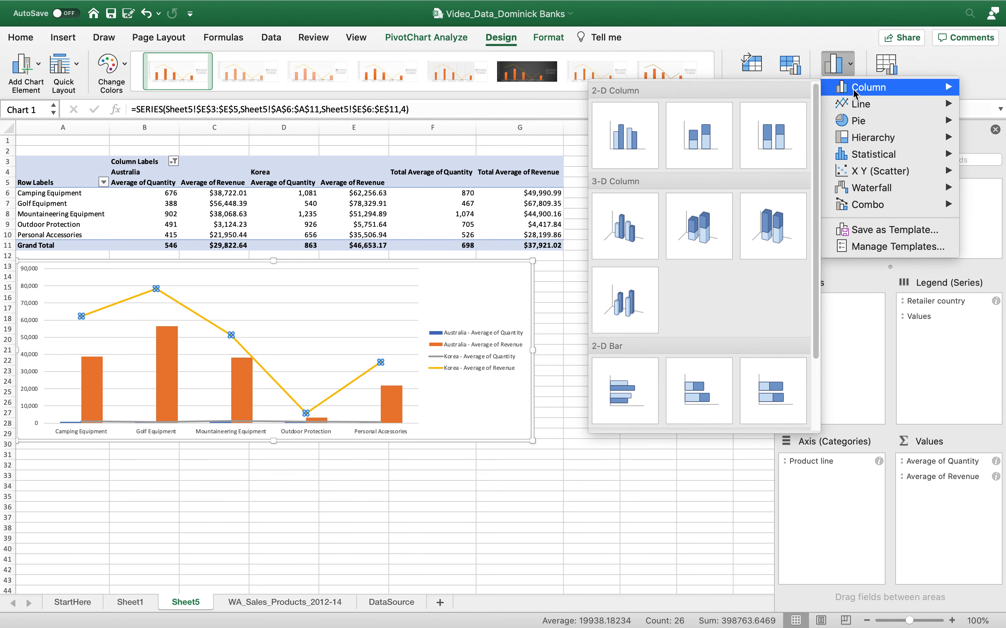
{"action": "left_click", "coordinate": [628, 143]}
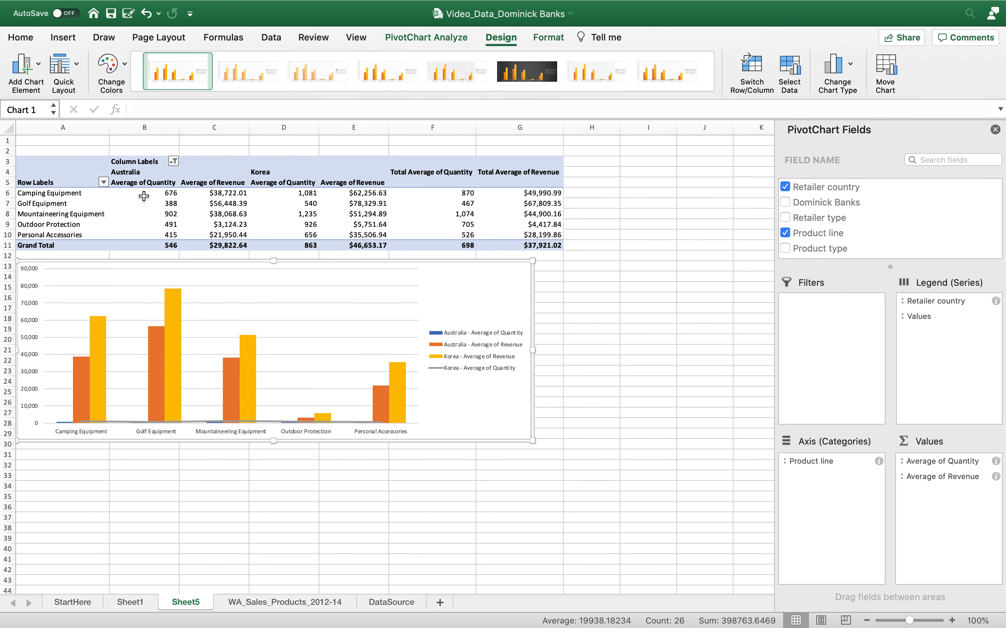
Change the "Korea - Average of Quantity" series to a 2-D line with markers
{"action": "mouse_move", "coordinate": [588, 3]}
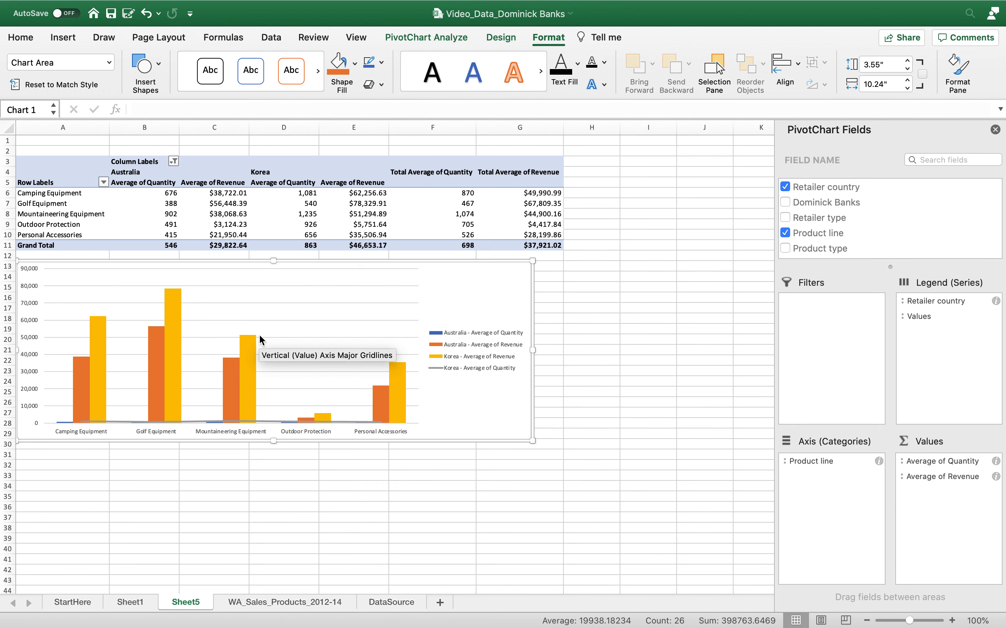
{"action": "left_click", "coordinate": [108, 63]}
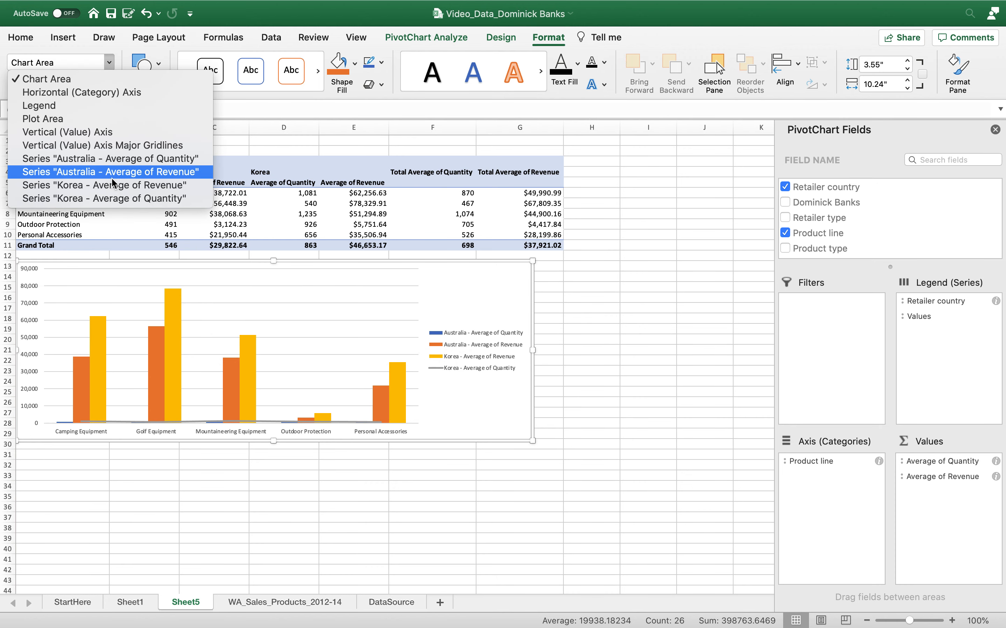
{"action": "left_click", "coordinate": [117, 198]}
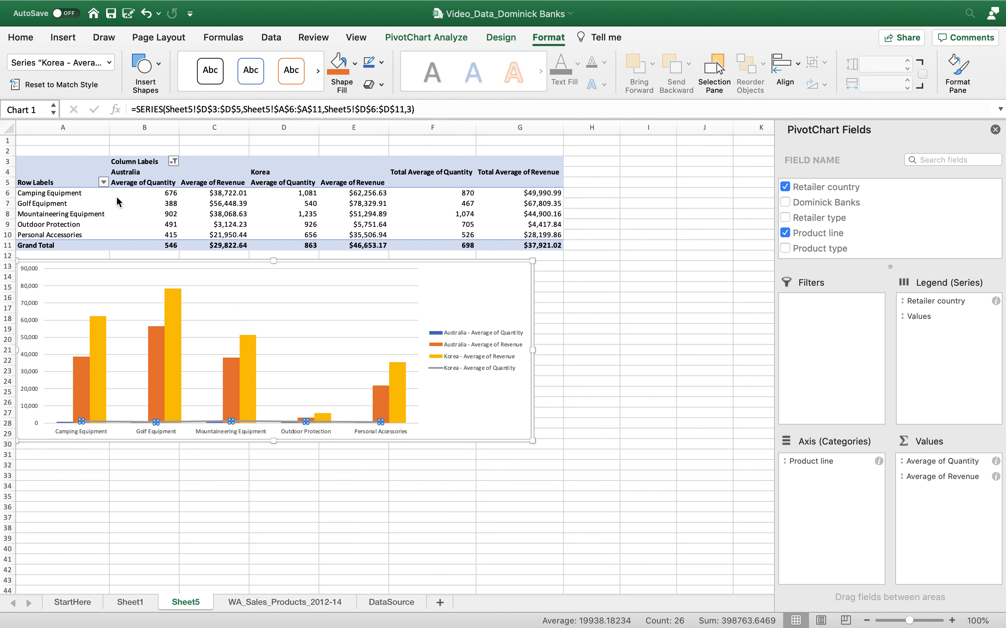
{"action": "left_click", "coordinate": [503, 39]}
{"action": "left_click", "coordinate": [836, 66]}
{"action": "mouse_move", "coordinate": [860, 104]}
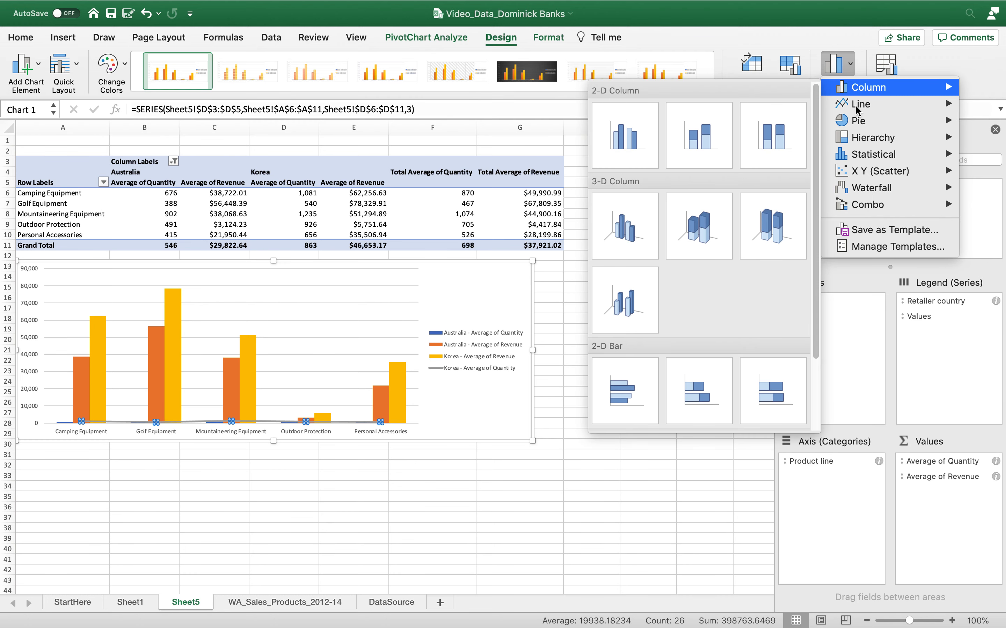
{"action": "left_click", "coordinate": [624, 223]}
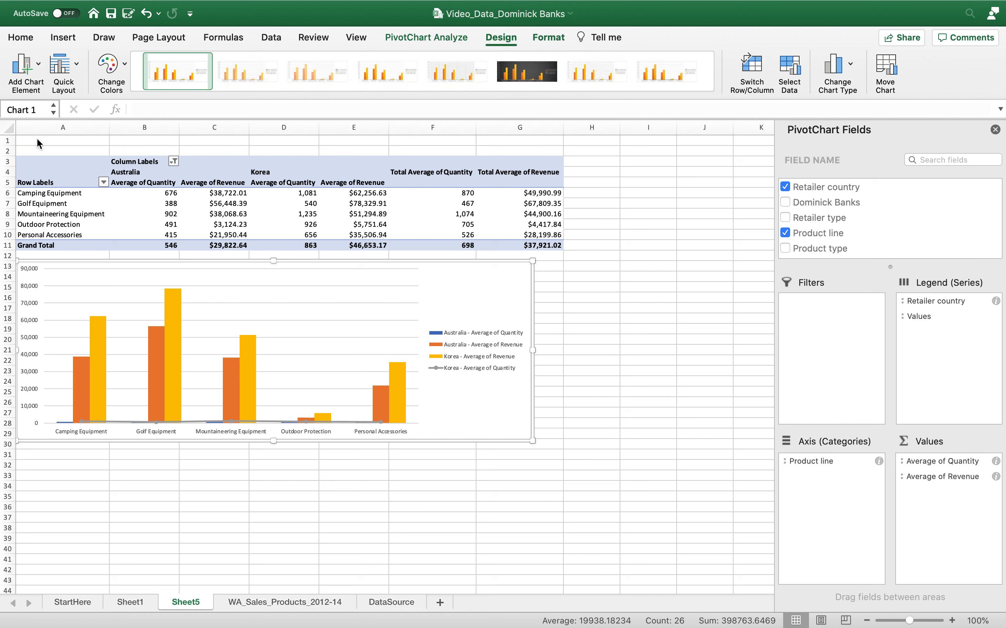
Change the "Australia - Average of Quantity" series to a 2-D line with markers
{"action": "left_click", "coordinate": [109, 63]}
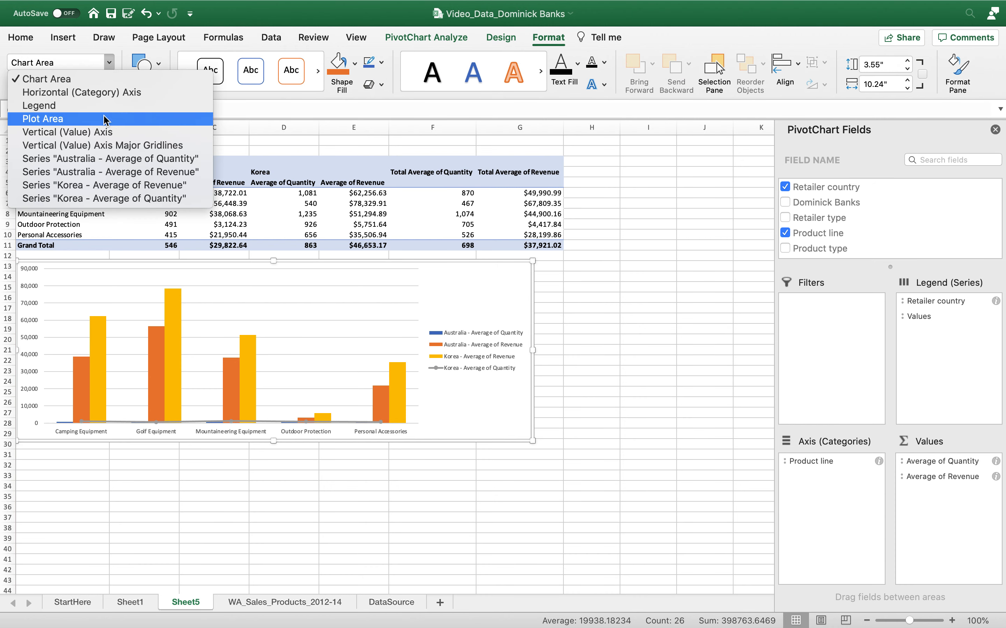
{"action": "left_click", "coordinate": [100, 159]}
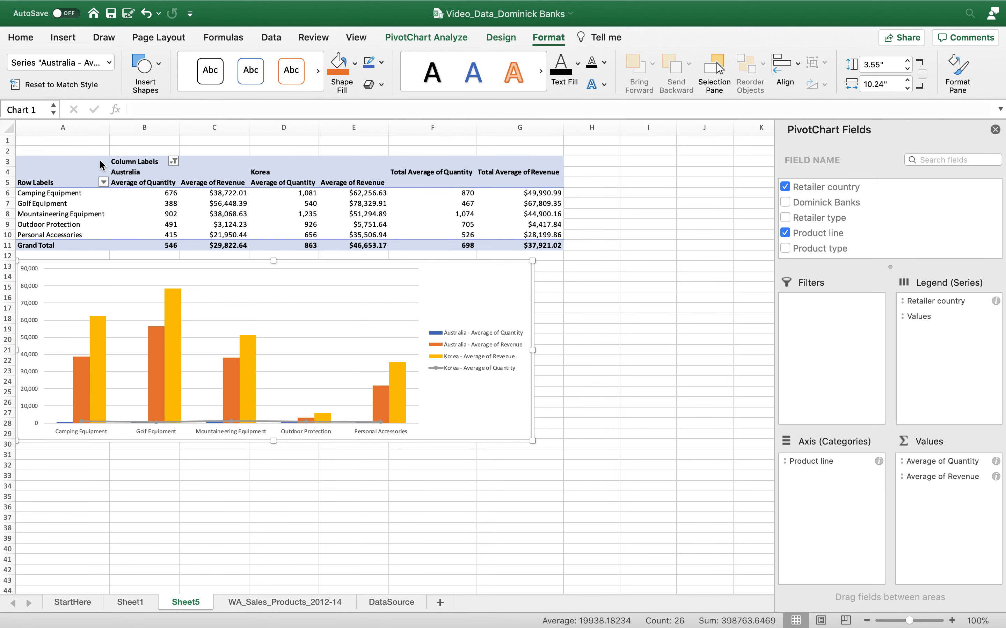
{"action": "left_click", "coordinate": [500, 42]}
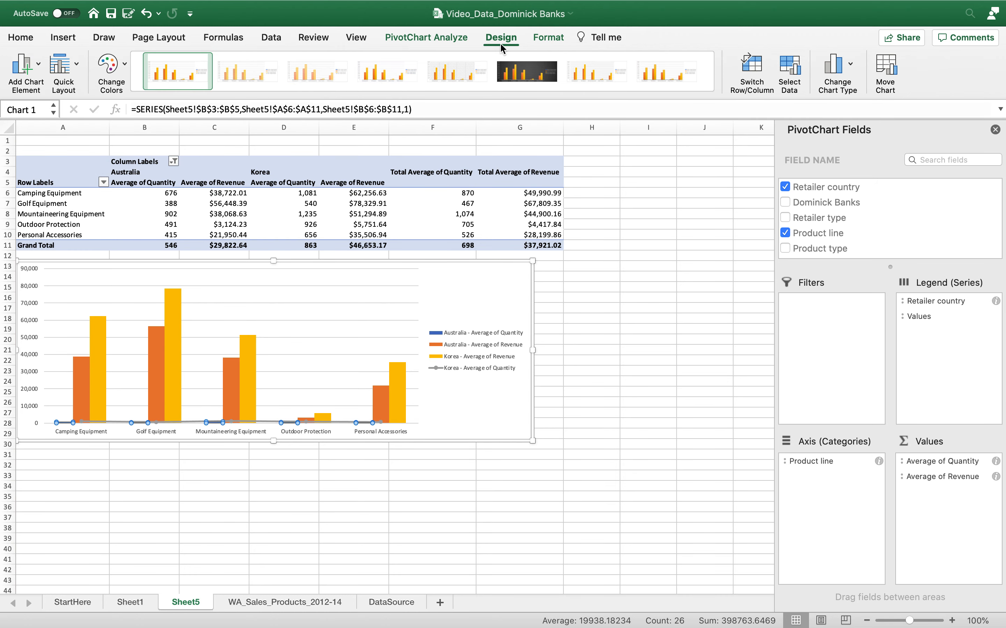
{"action": "left_click", "coordinate": [853, 76]}
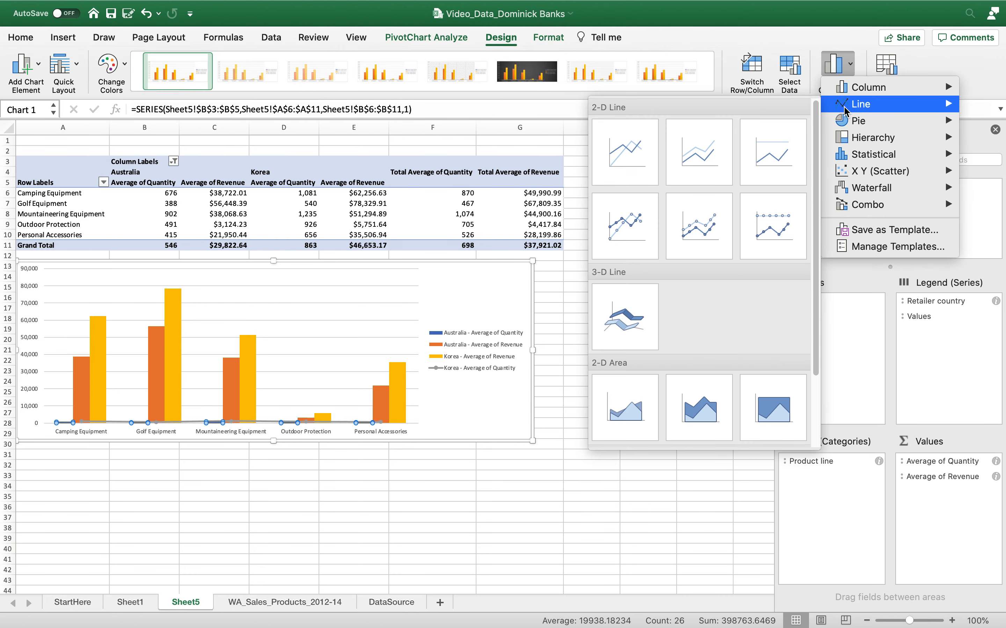
{"action": "left_click", "coordinate": [612, 241]}
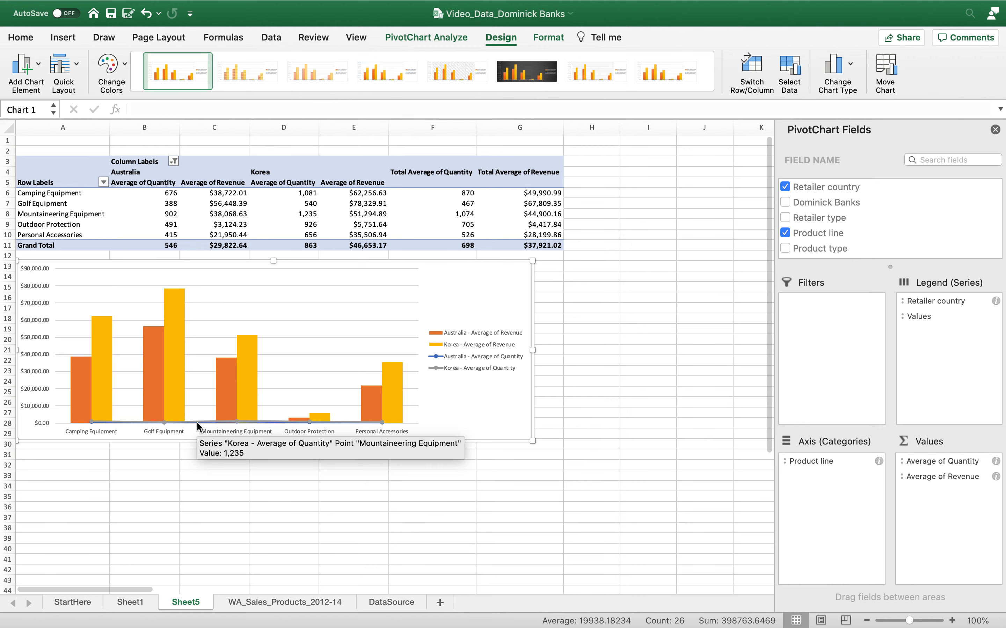
Plot the "Korea - Average of Quantity" series on the secondary axis
{"action": "left_click", "coordinate": [540, 41]}
{"action": "left_click", "coordinate": [110, 62]}
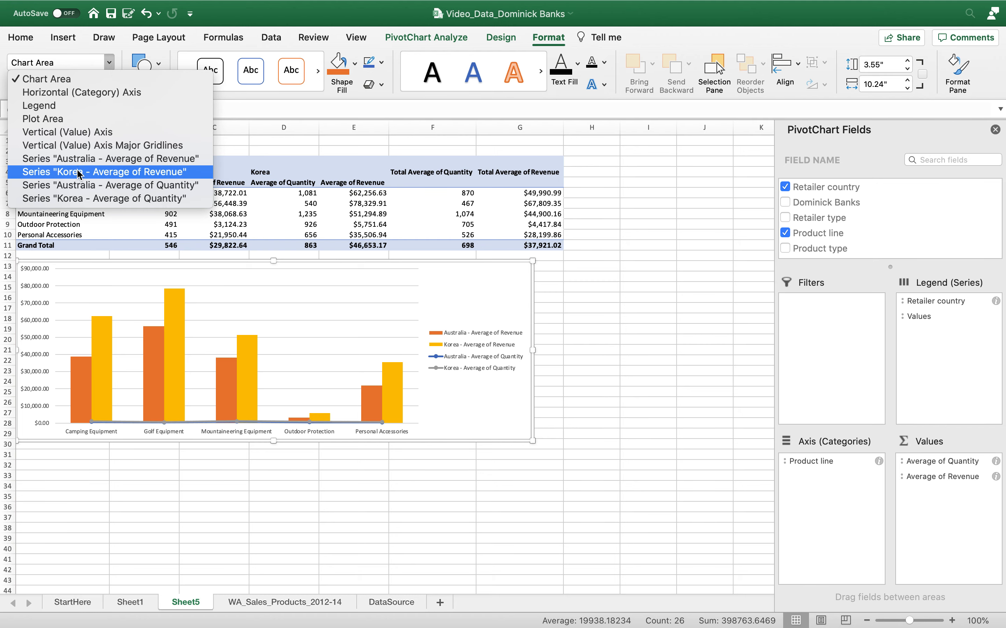
{"action": "left_click", "coordinate": [66, 198]}
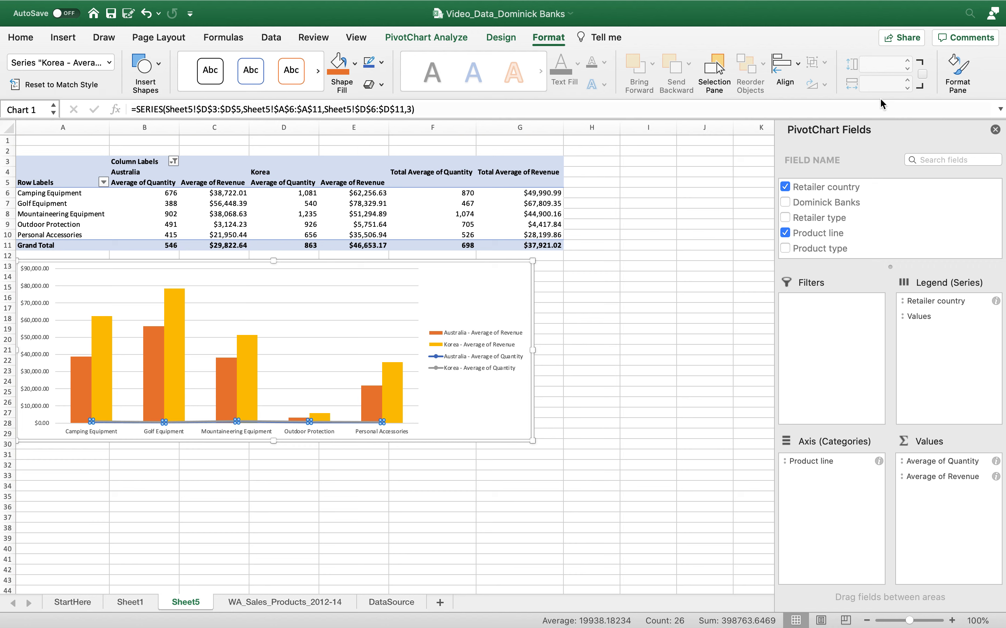
{"action": "left_click", "coordinate": [966, 83]}
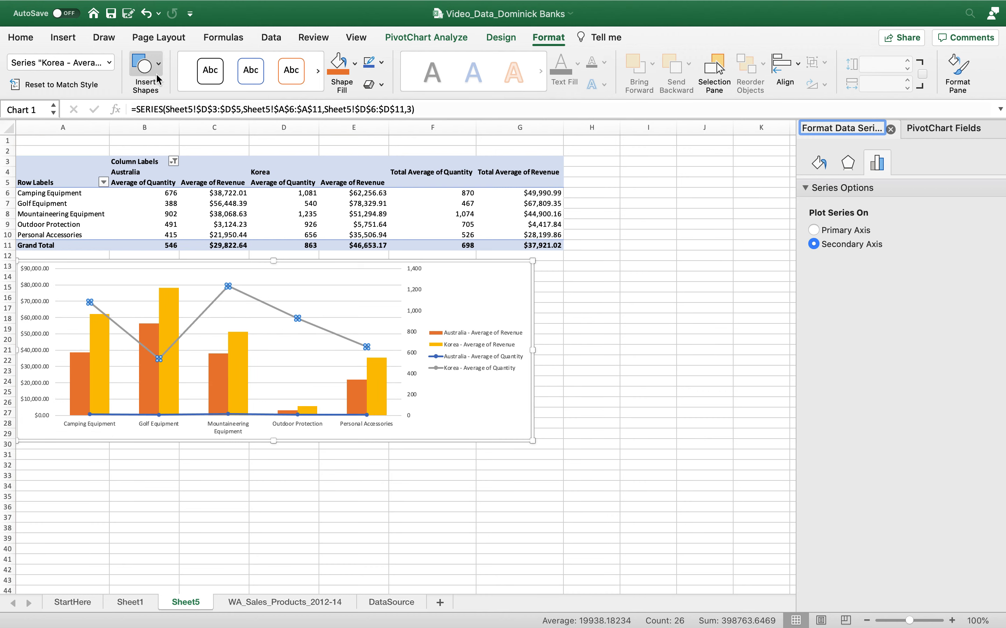
Plot the "Australia - Average of Quantity" series on the secondary axis and deselect the chart
{"action": "left_click", "coordinate": [109, 62]}
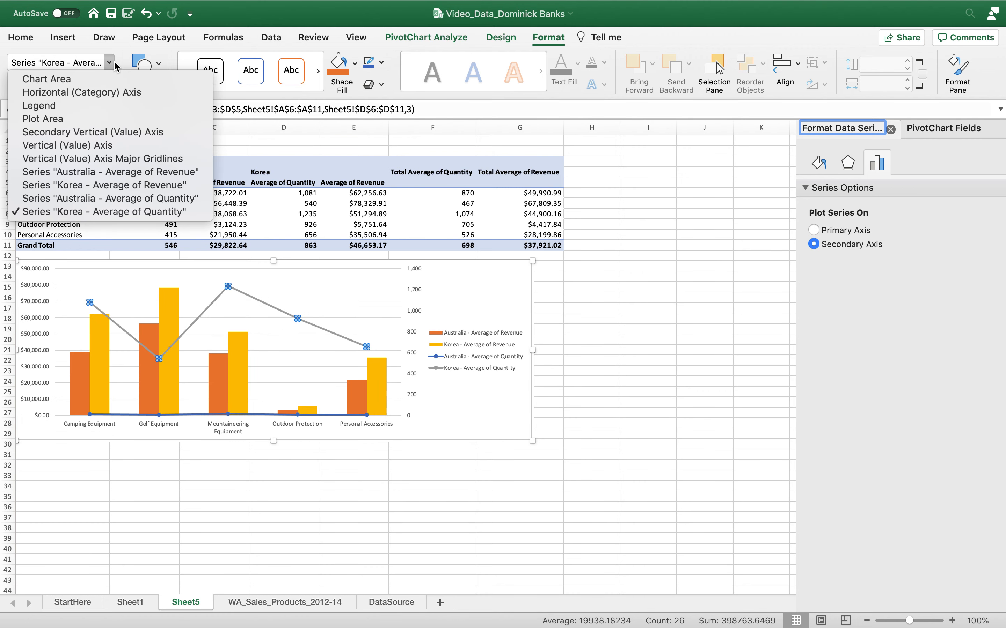
{"action": "left_click", "coordinate": [86, 199]}
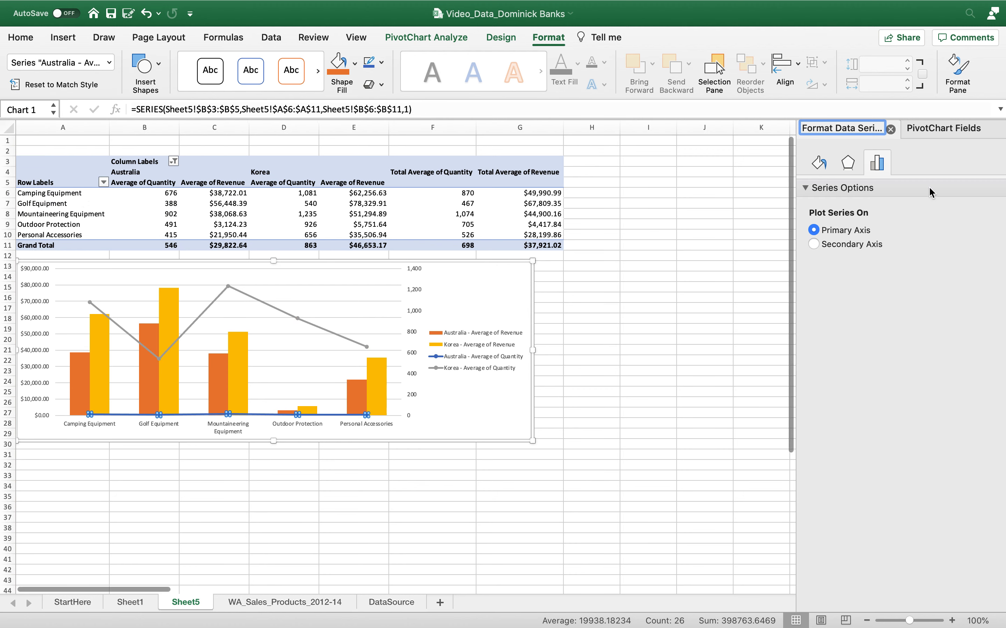
{"action": "left_click", "coordinate": [813, 244]}
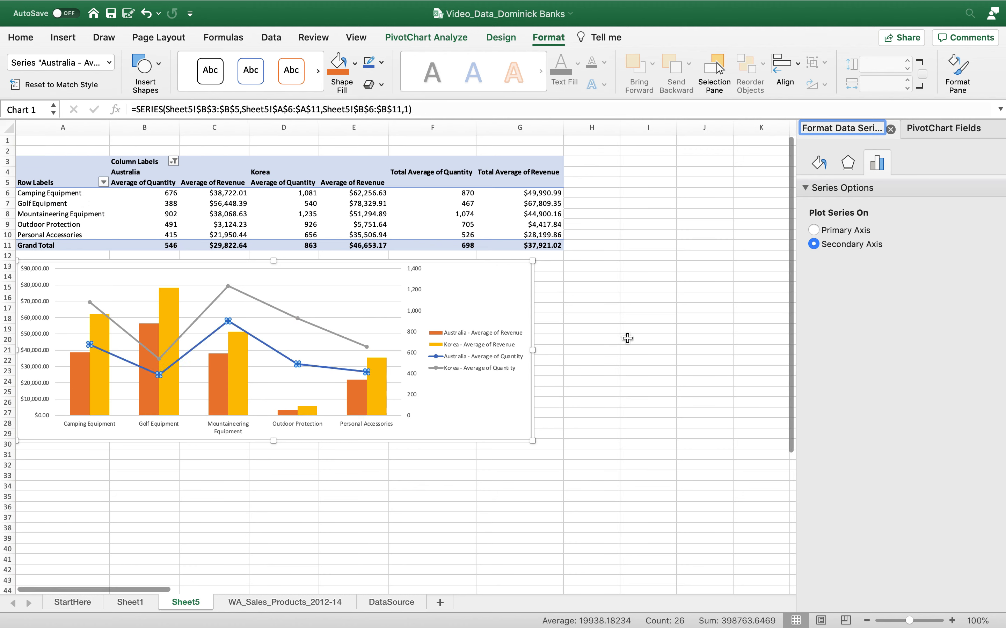
{"action": "left_click", "coordinate": [574, 362]}
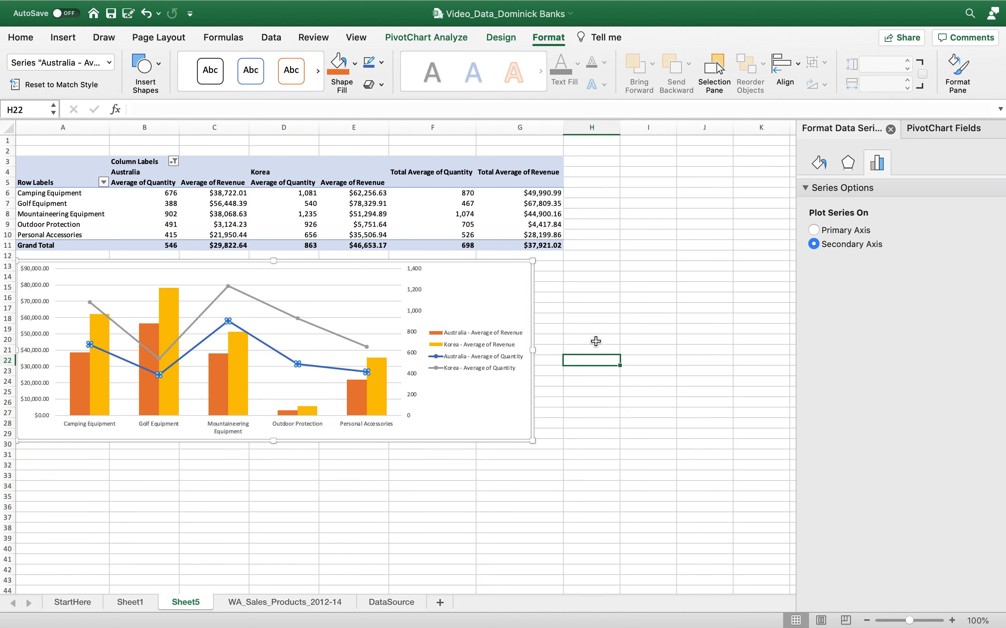